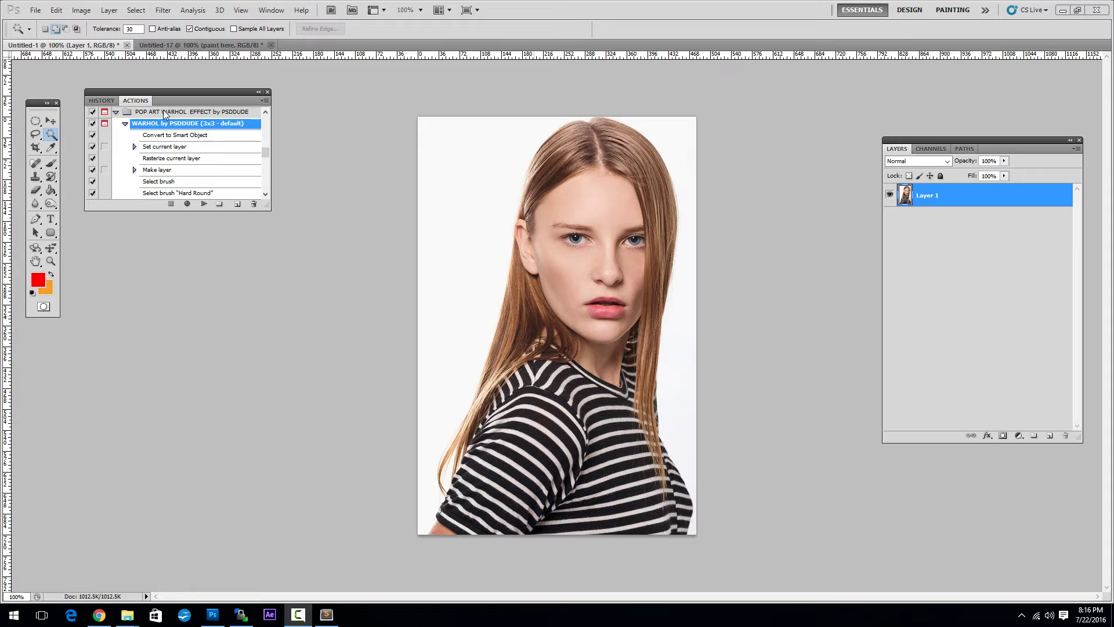
- Check the installed pattern presets in the Preset Manager, then close it
click(60, 12)
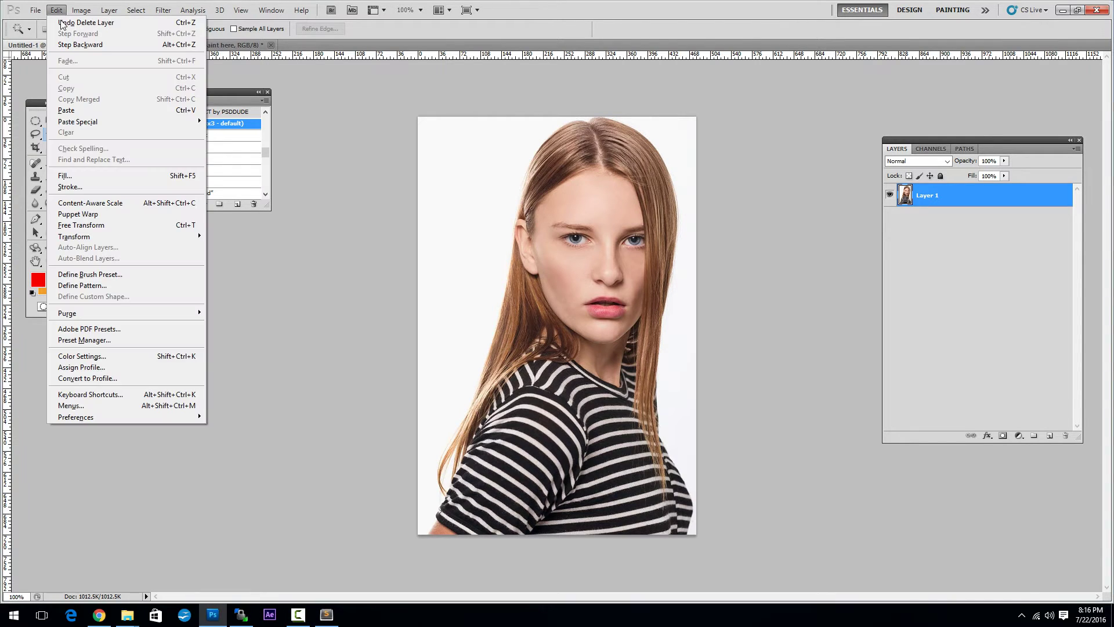
click(98, 340)
click(354, 185)
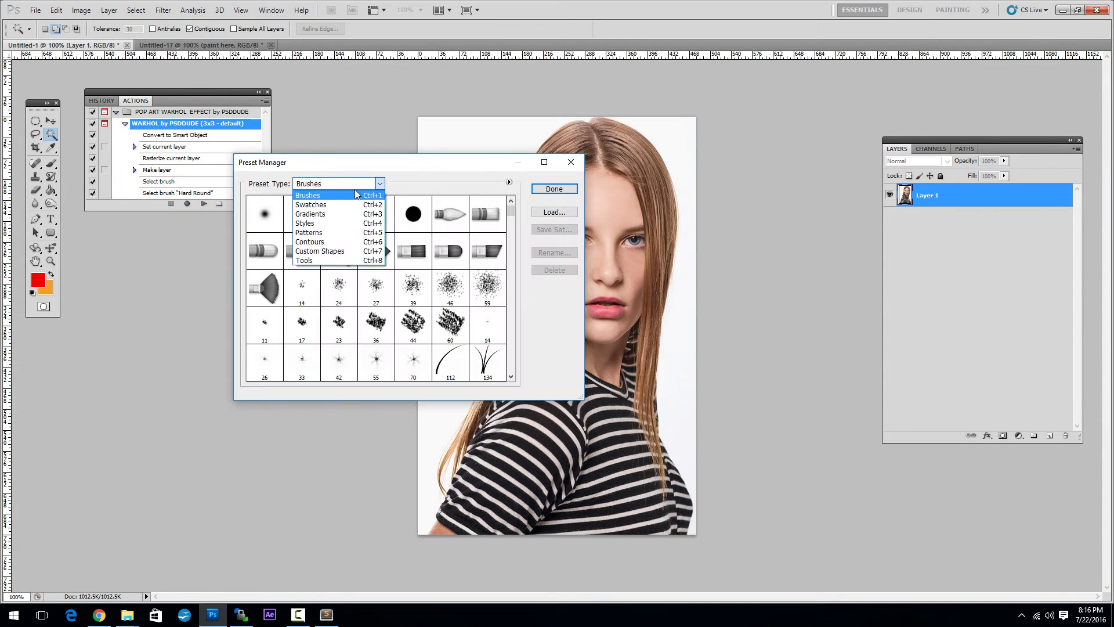
click(328, 233)
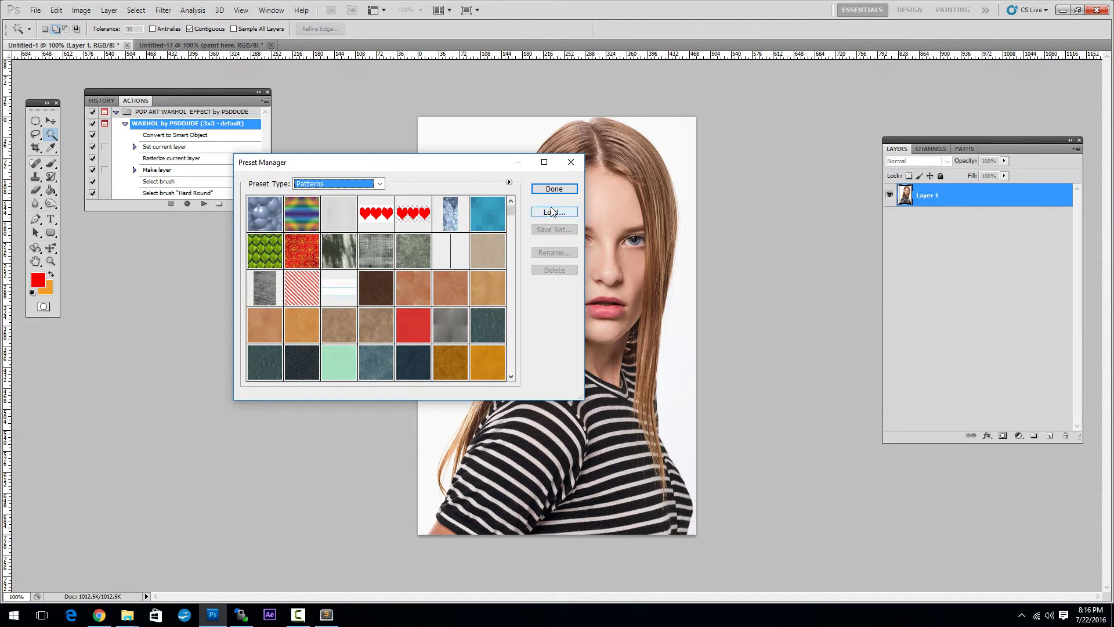
click(571, 162)
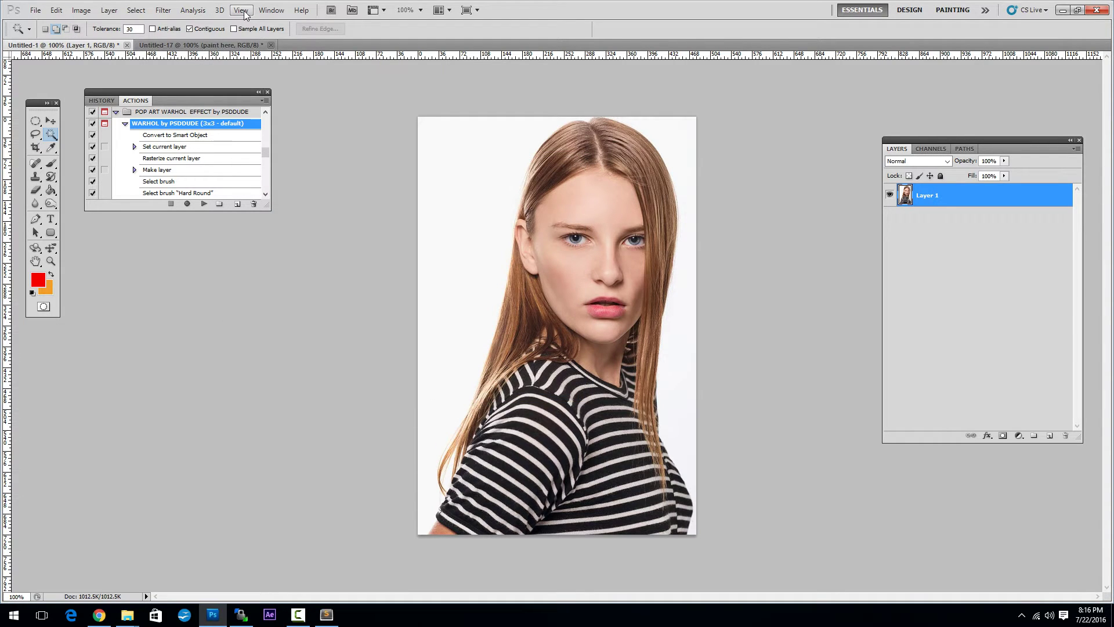
- Look through the Window menu and Actions panel options without choosing anything
click(271, 10)
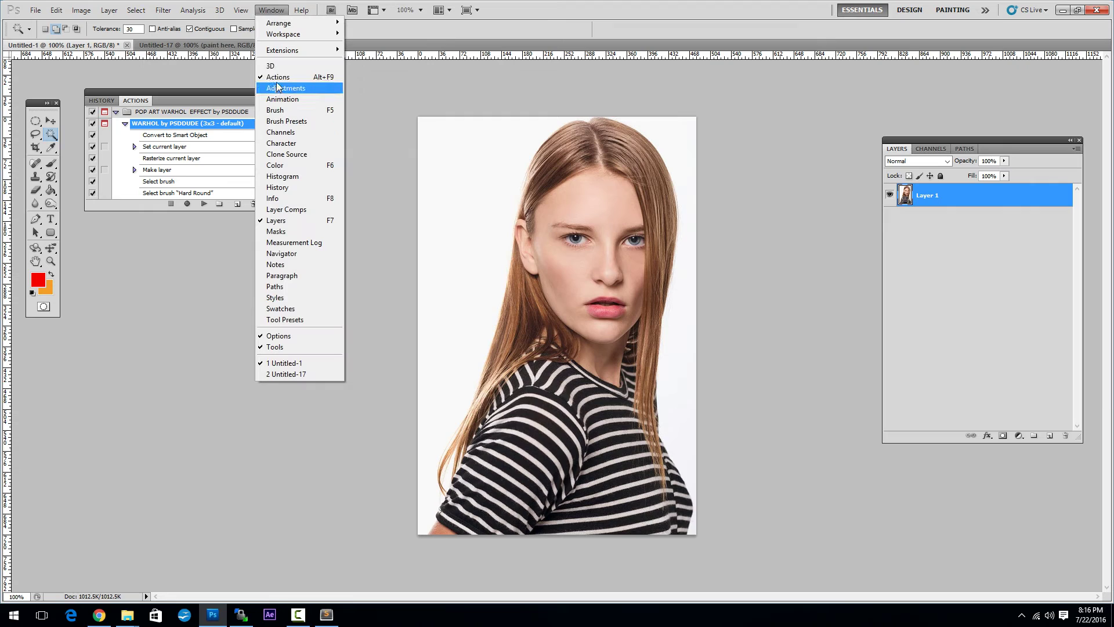
click(222, 92)
click(264, 101)
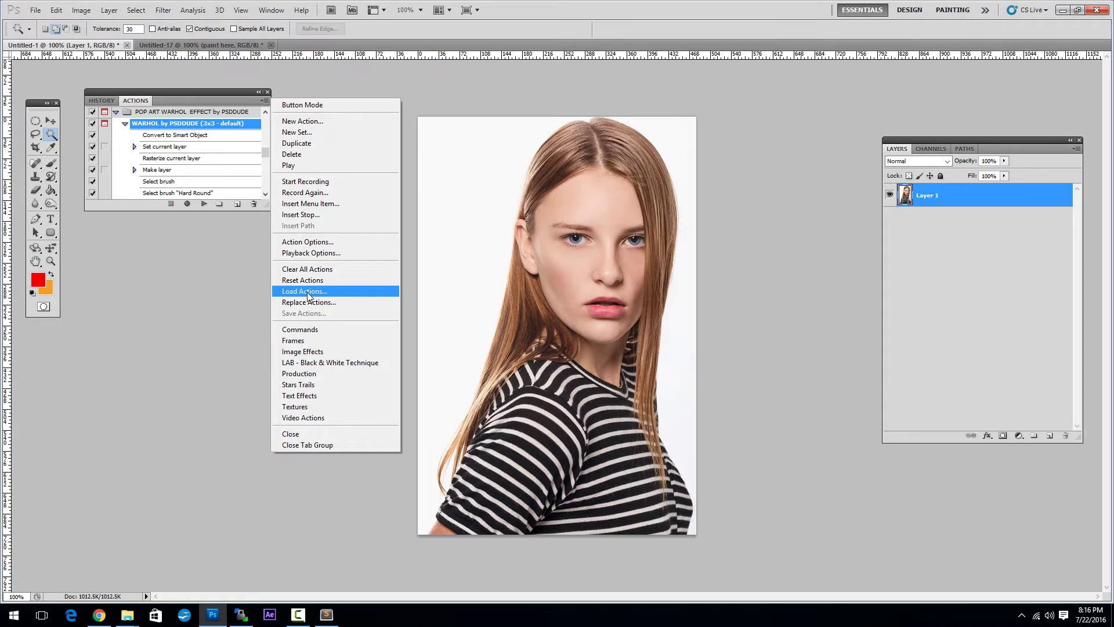
click(217, 93)
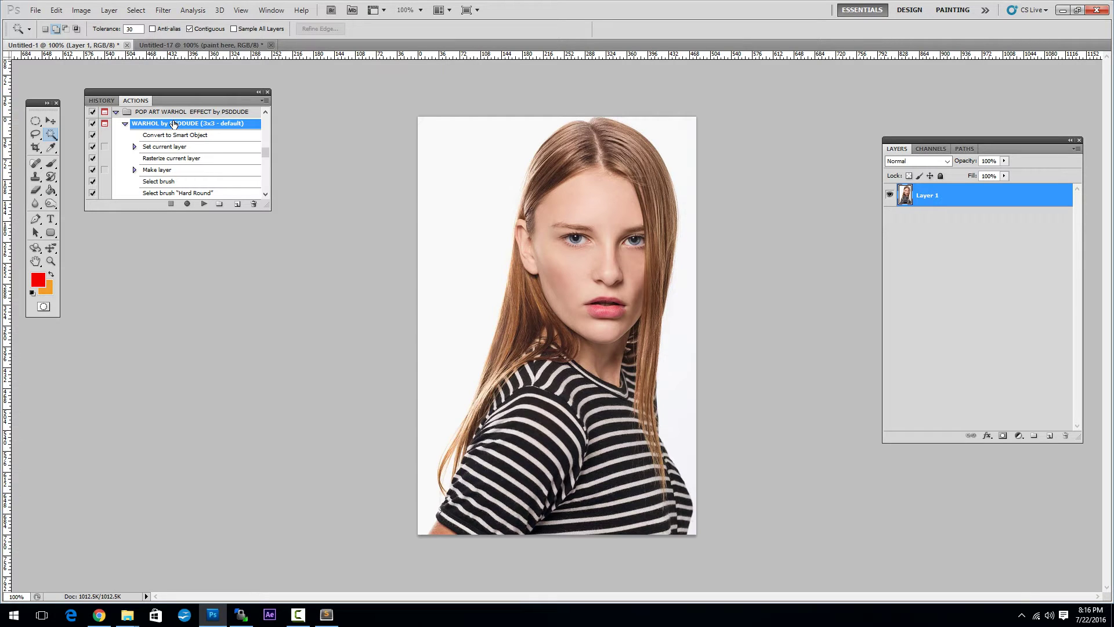
- Cancel a new document after checking its resolution, then run the Warhol action to its paint-here pause
click(32, 11)
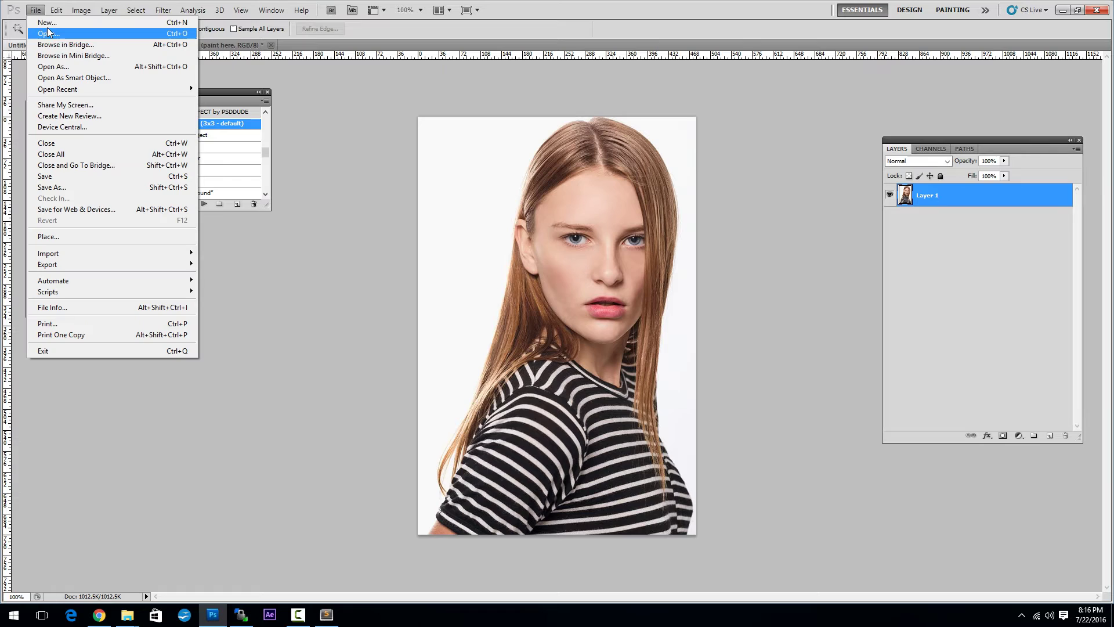
click(46, 25)
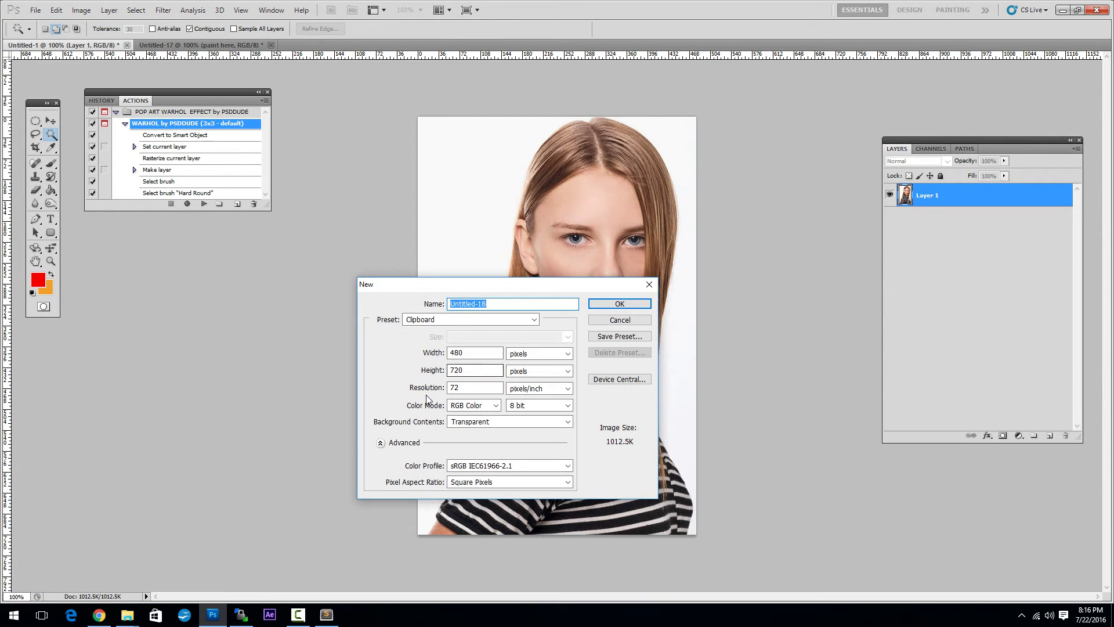
drag(469, 390, 456, 388)
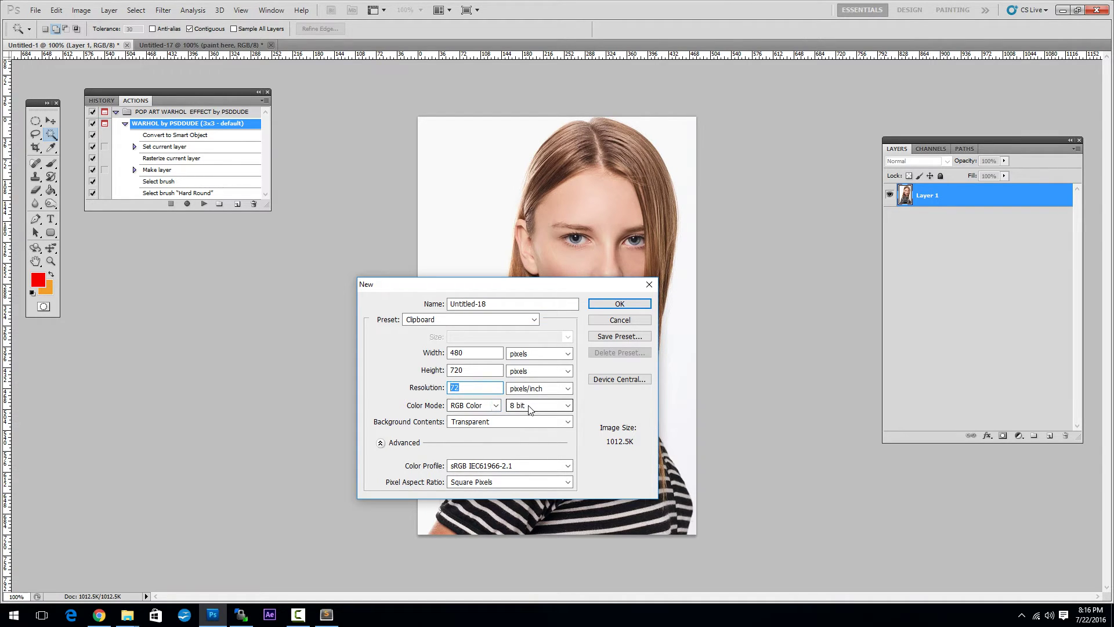
click(621, 321)
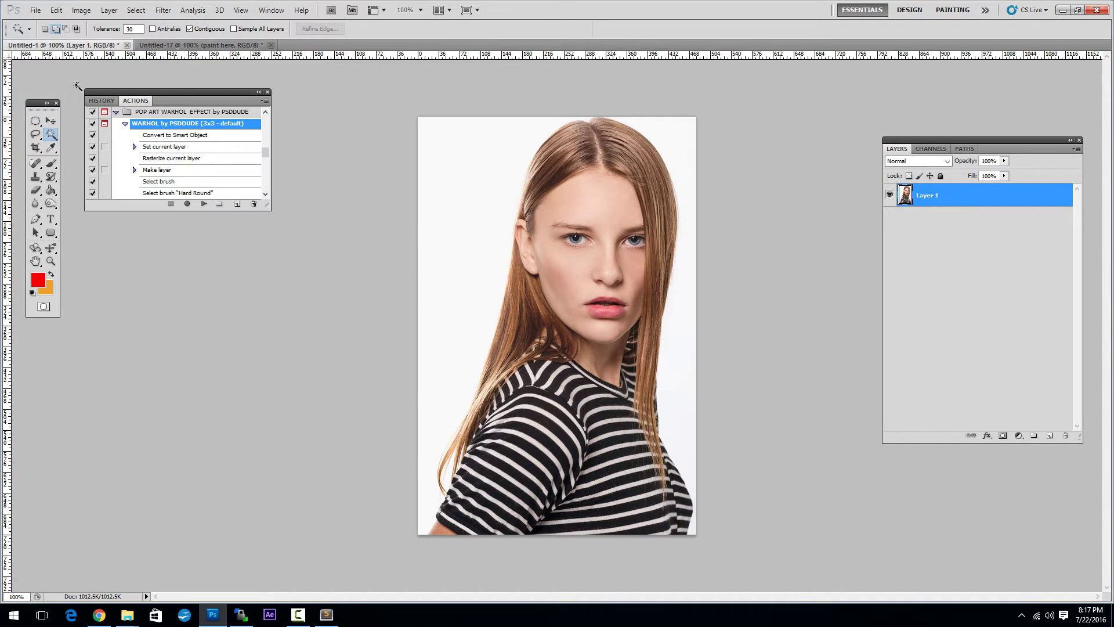
click(203, 205)
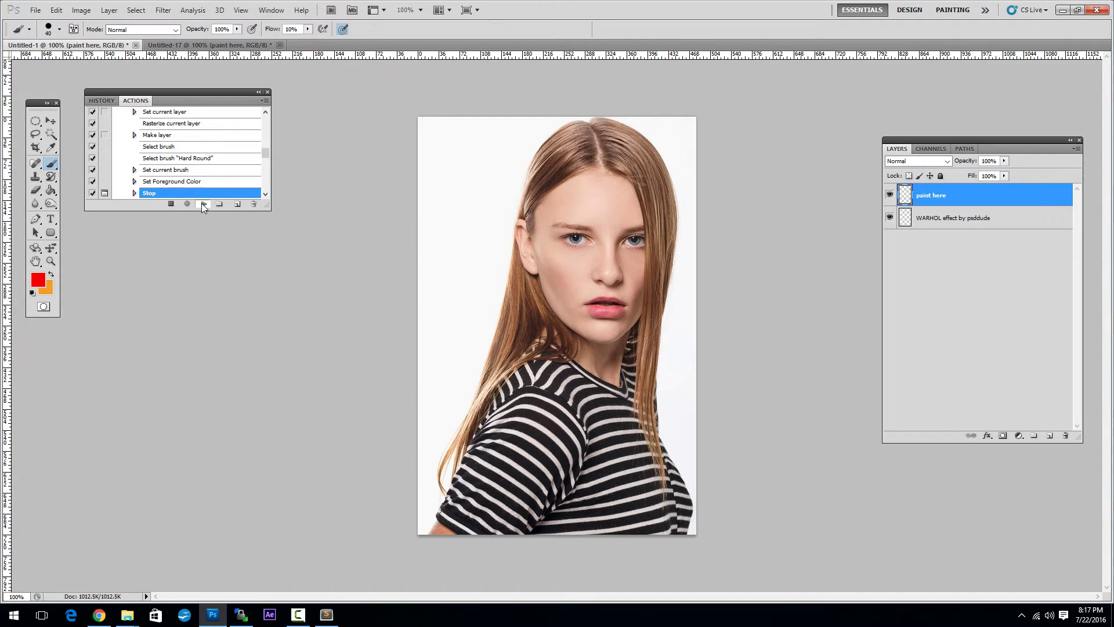
click(558, 231)
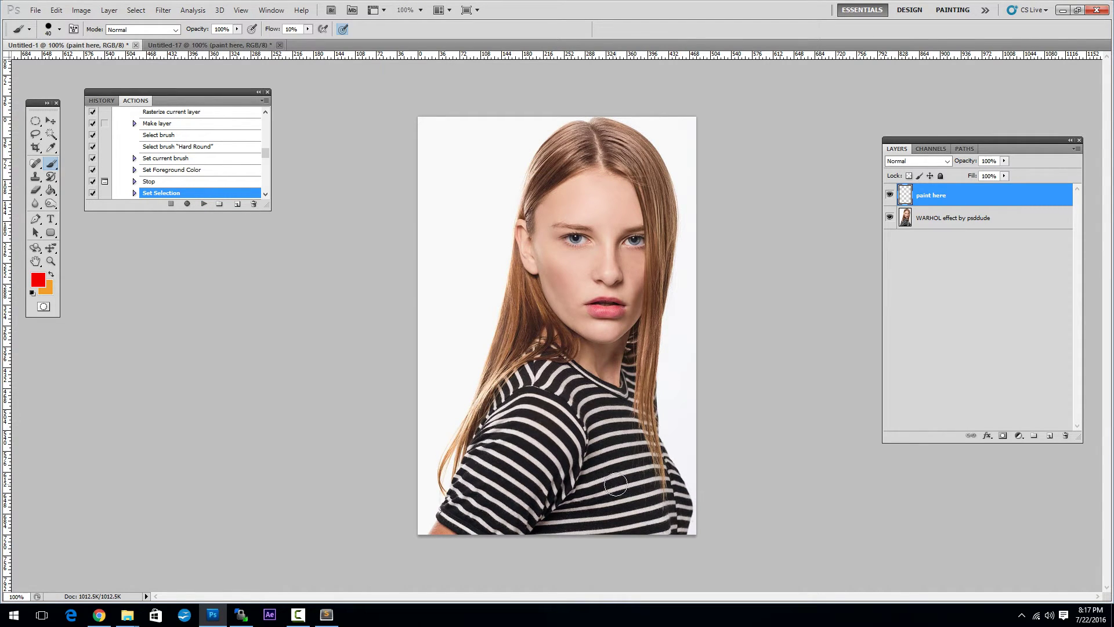
- On the red-painted Untitled-17, resume the Warhol action and stop at its canvas message
click(196, 49)
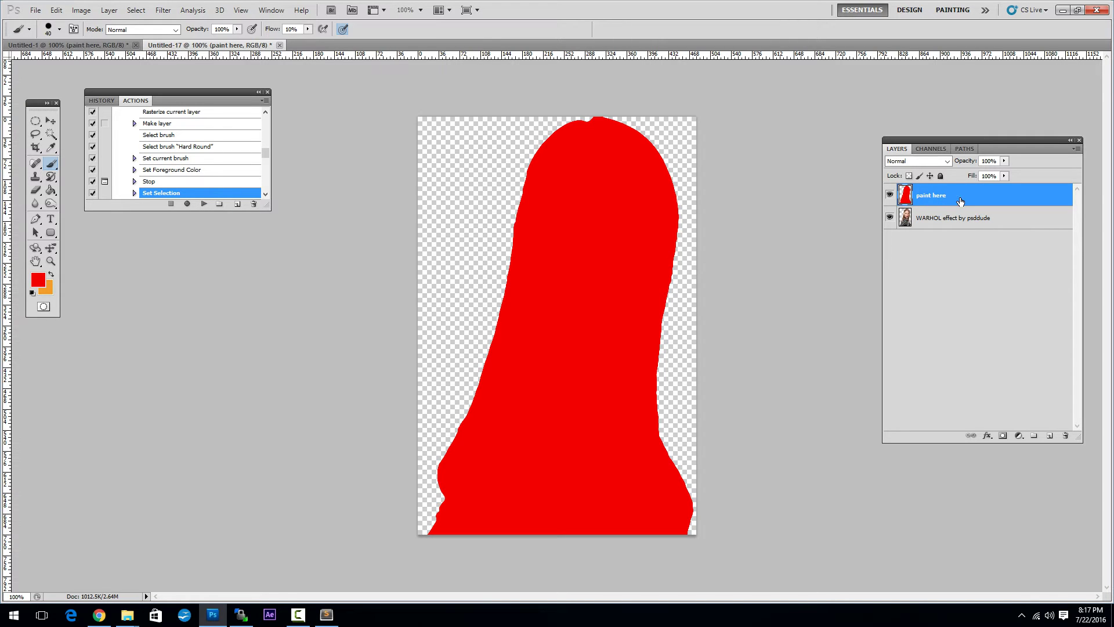
click(203, 204)
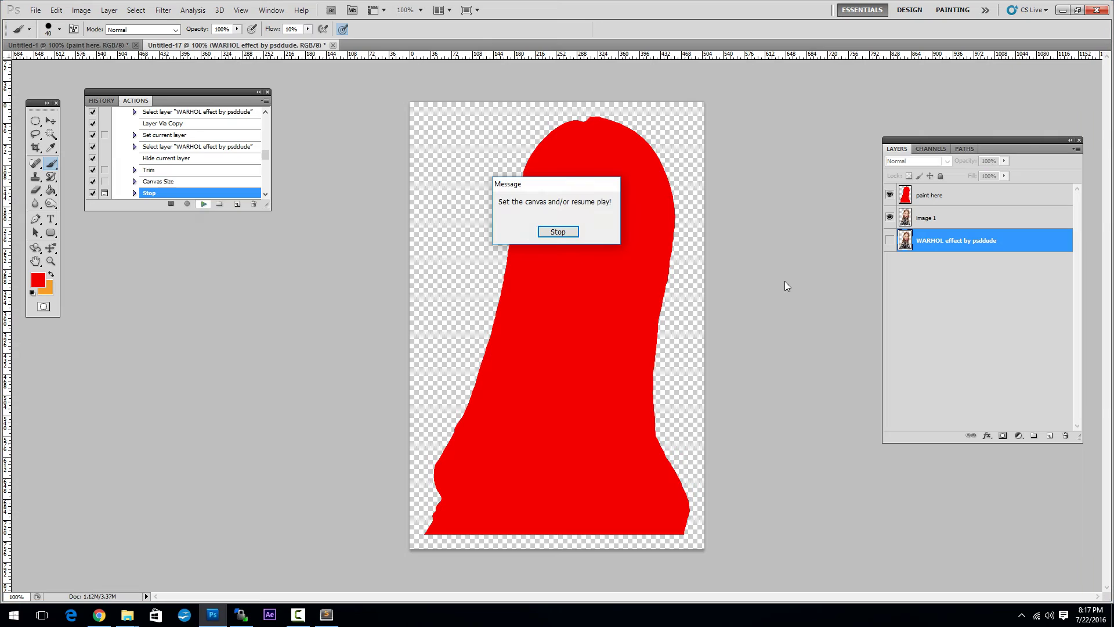
drag(542, 193, 359, 214)
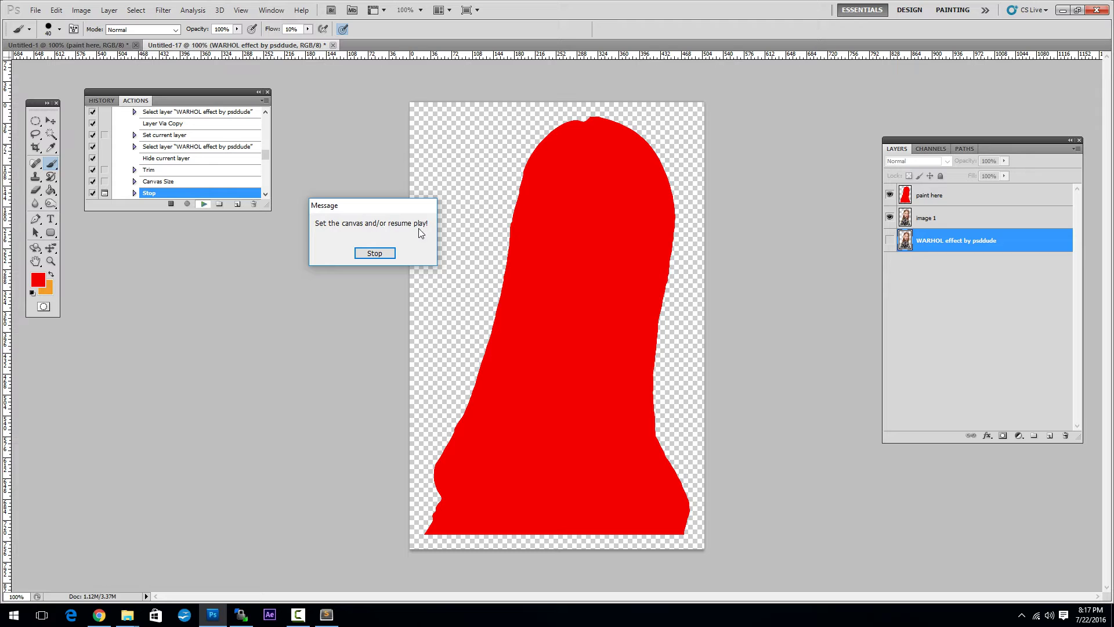
click(394, 256)
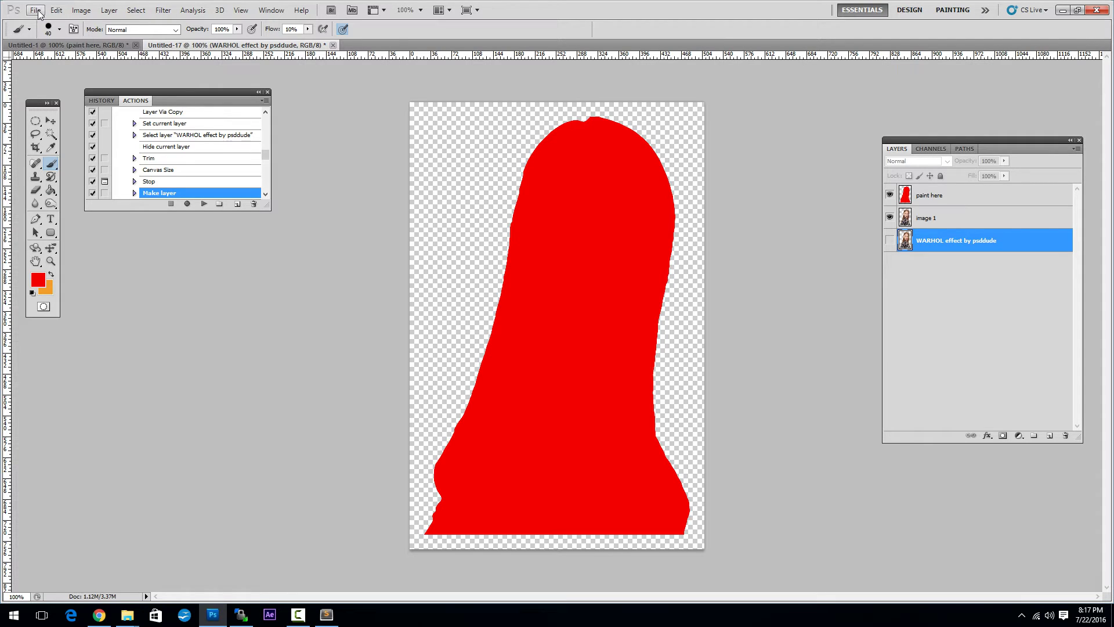
- Crop Untitled-17 wider on the left and right and trim the bottom strip
click(81, 10)
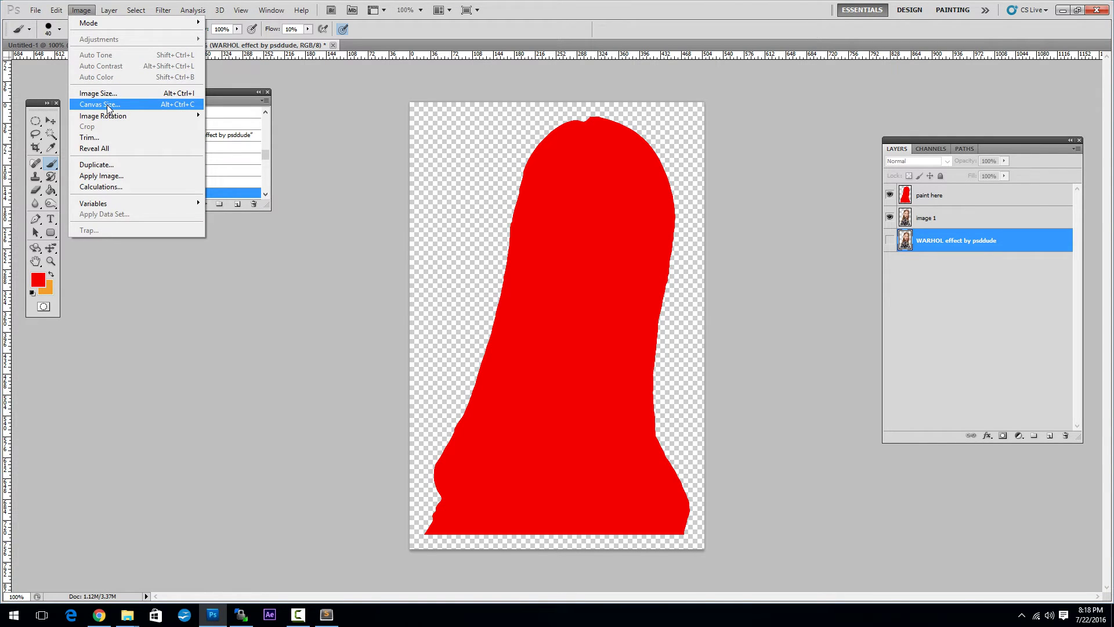
click(36, 150)
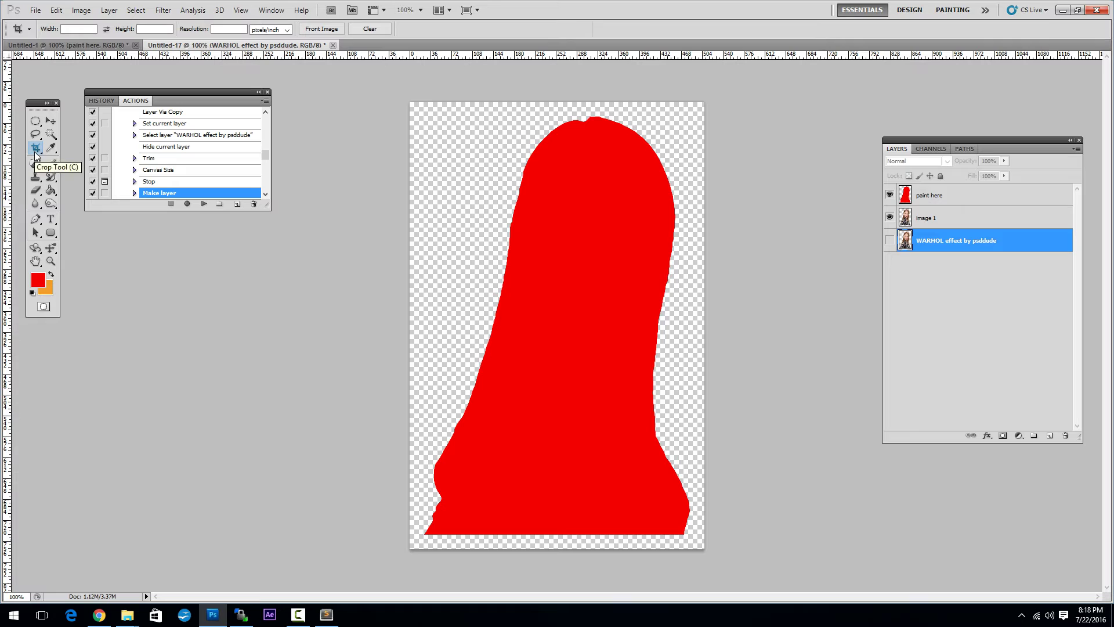
drag(406, 98, 806, 581)
drag(410, 327, 347, 326)
drag(710, 326, 770, 328)
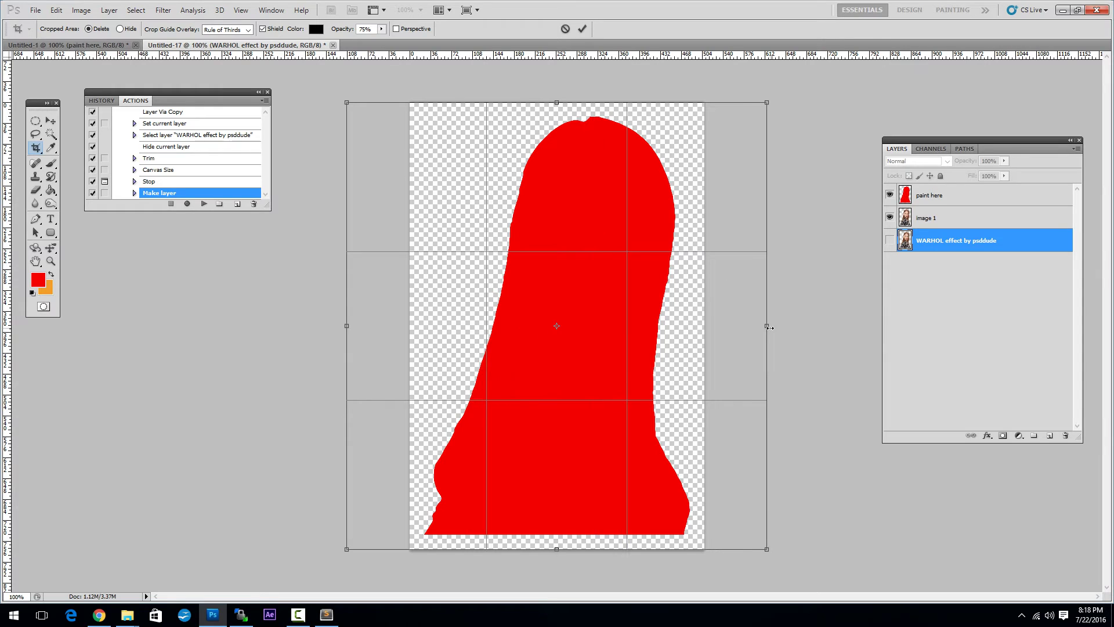
drag(555, 548, 557, 535)
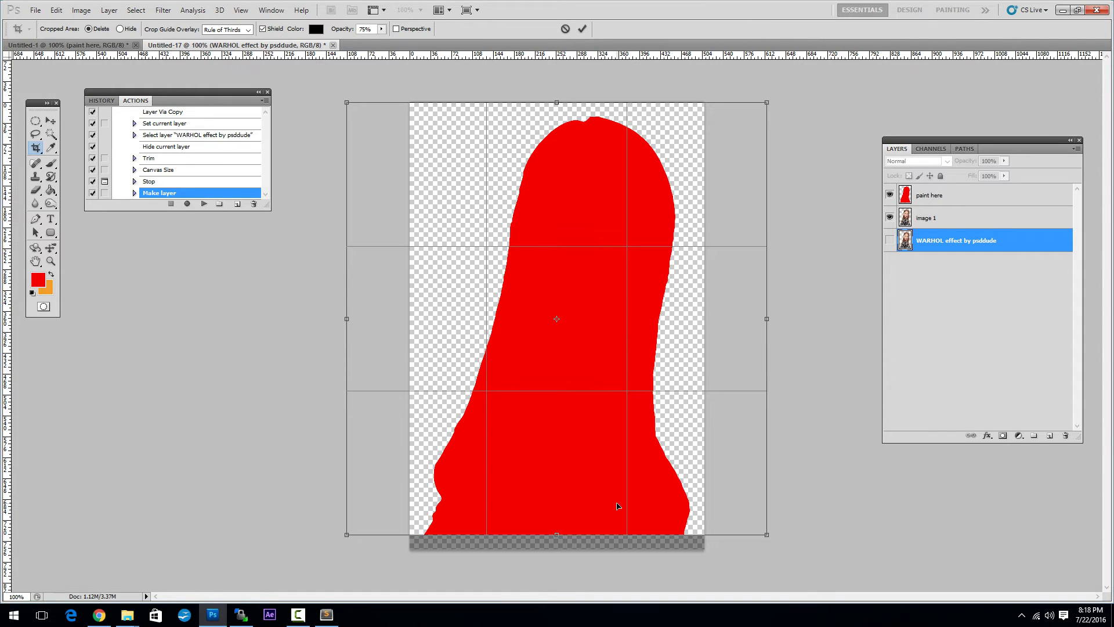
key(Return)
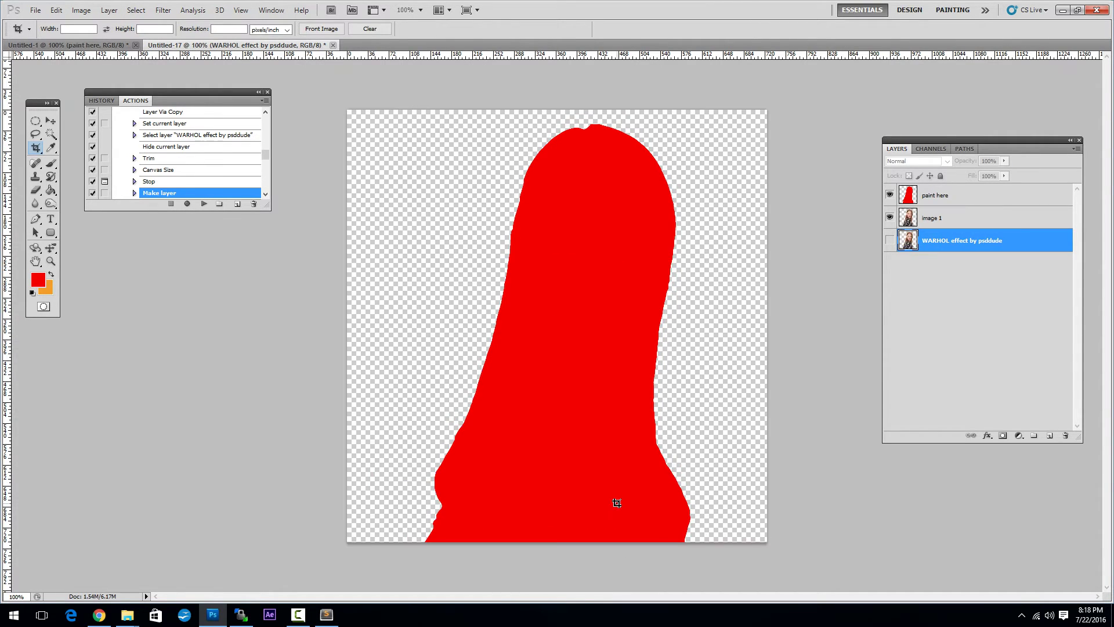
- Resume the Warhol action and confirm a Threshold level of 123 so it finishes
click(203, 205)
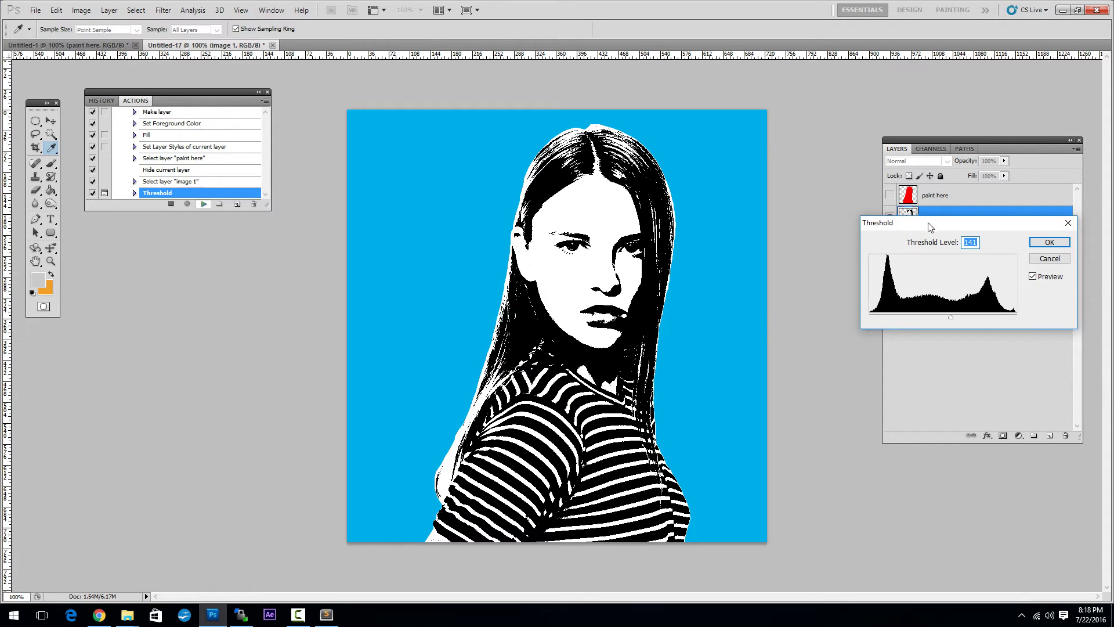
drag(929, 226, 724, 119)
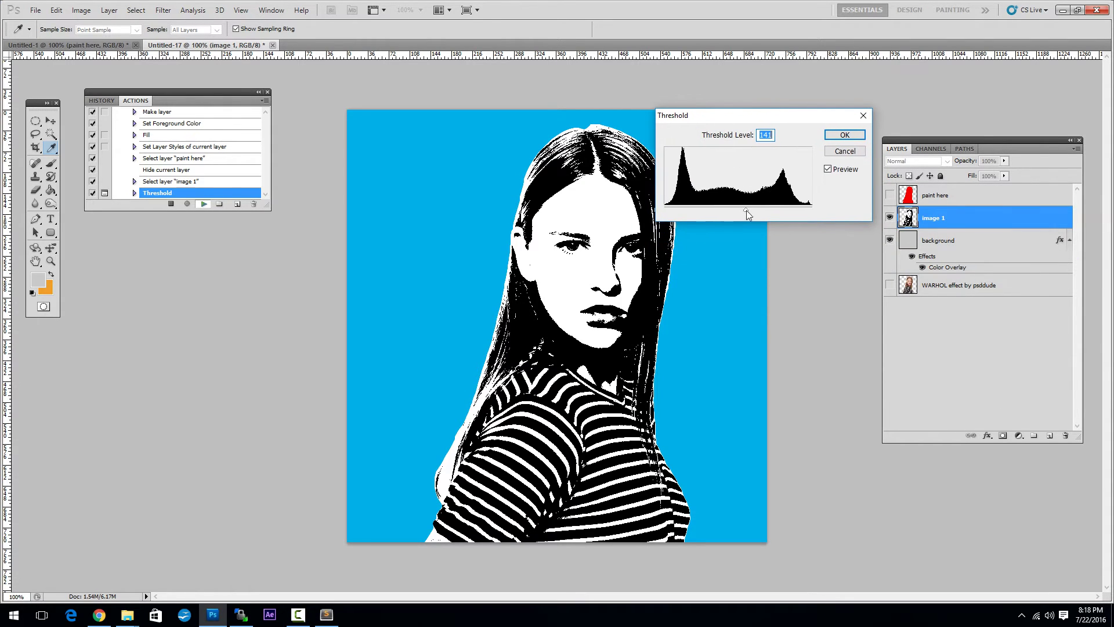
mouse_move(746, 211)
mouse_down()
mouse_move(757, 210)
mouse_move(739, 210)
mouse_up()
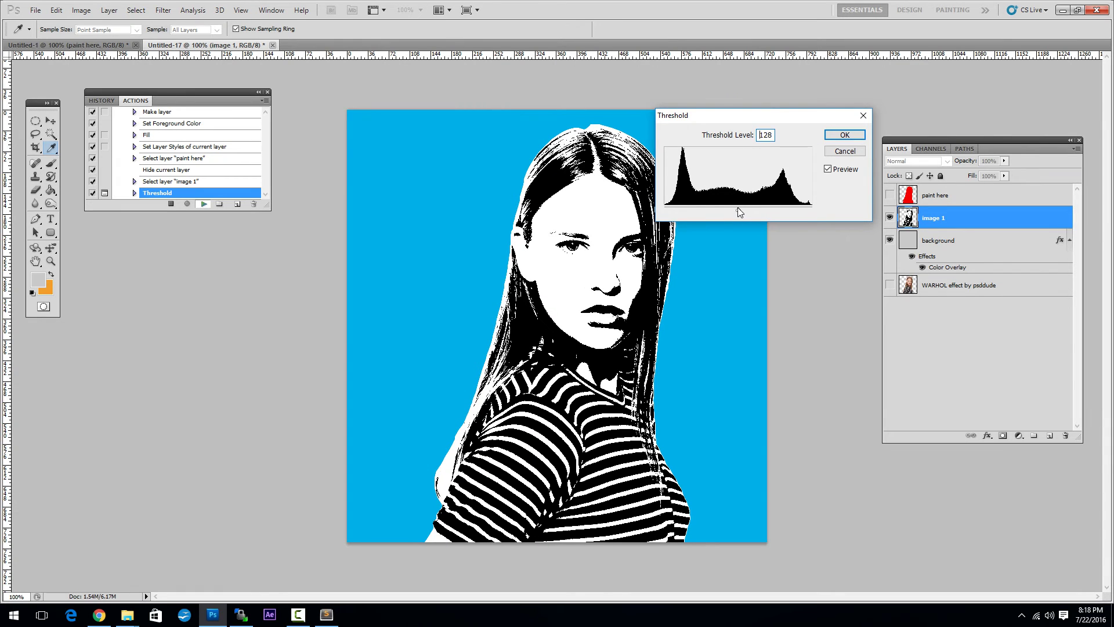
click(845, 135)
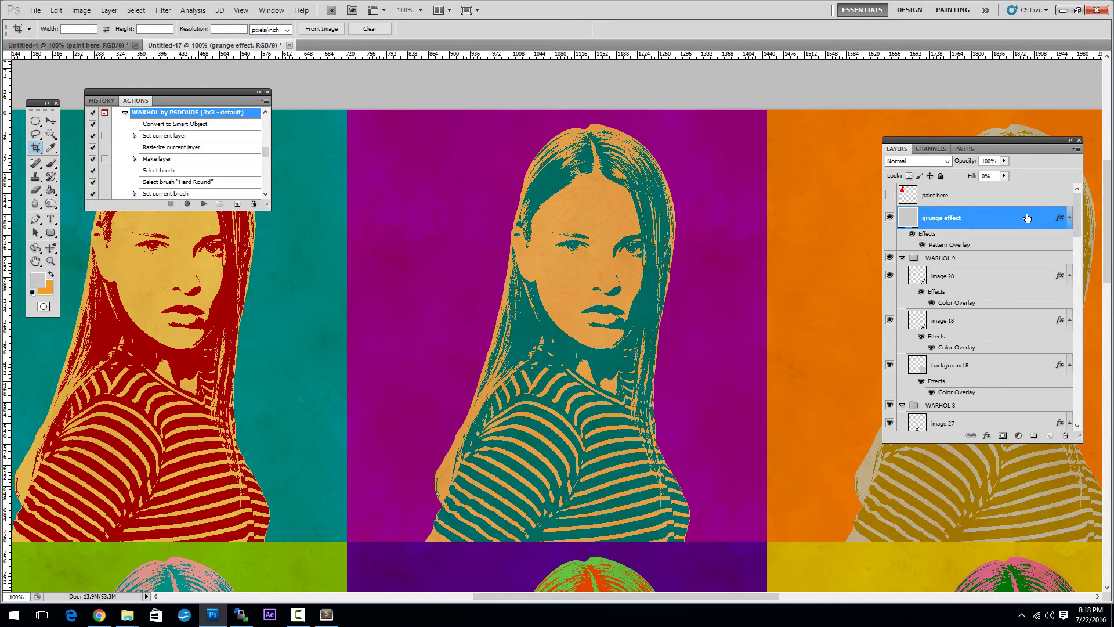
- Fit the nine-tile grid to the screen and collapse the WARHOL action's steps
key(ctrl+0)
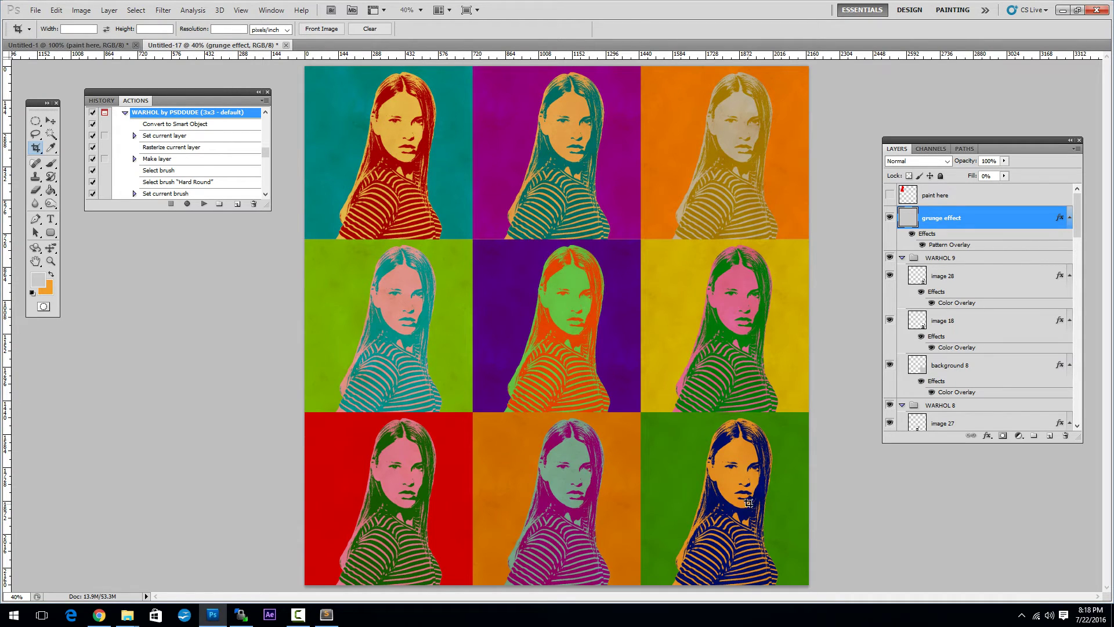
click(124, 114)
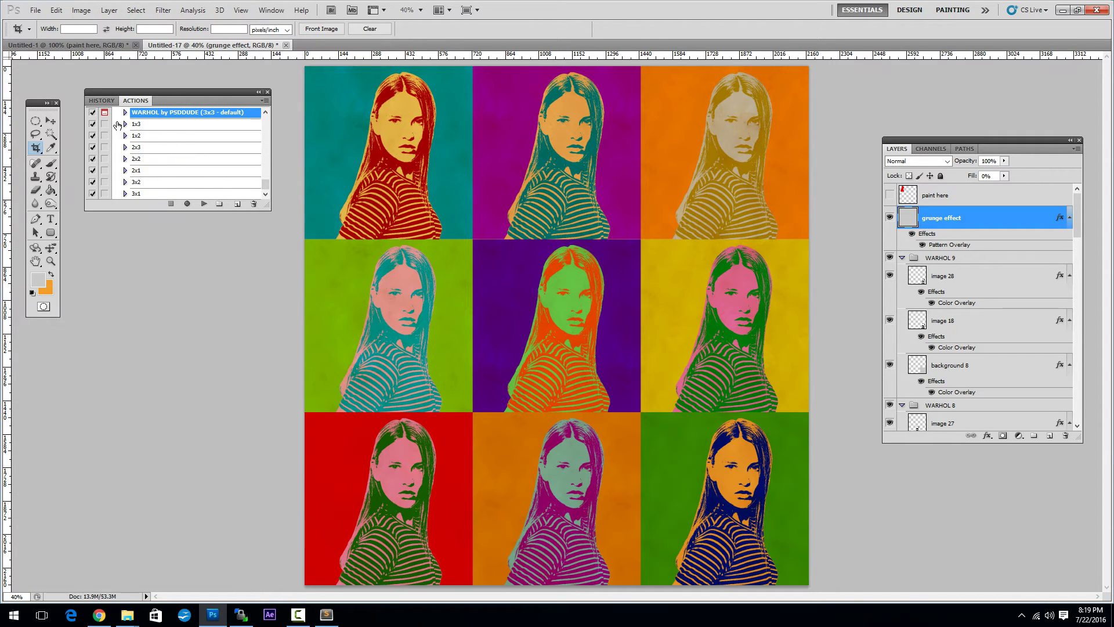
- With the Move tool active, play the 2x3 grid action to build a six-tile version
click(51, 120)
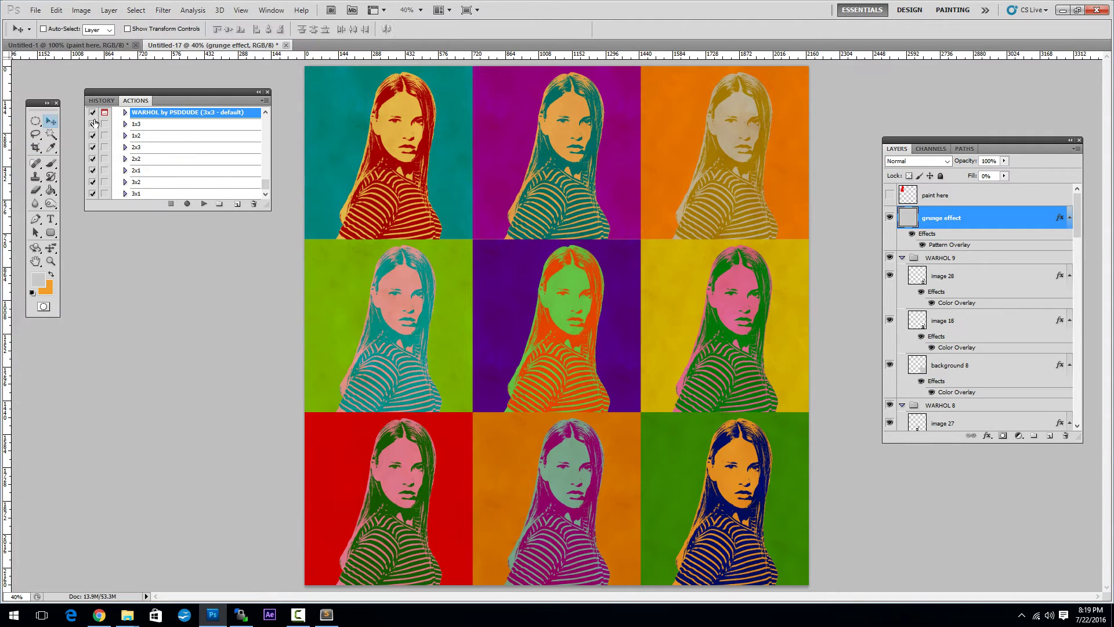
click(147, 127)
click(147, 138)
click(147, 148)
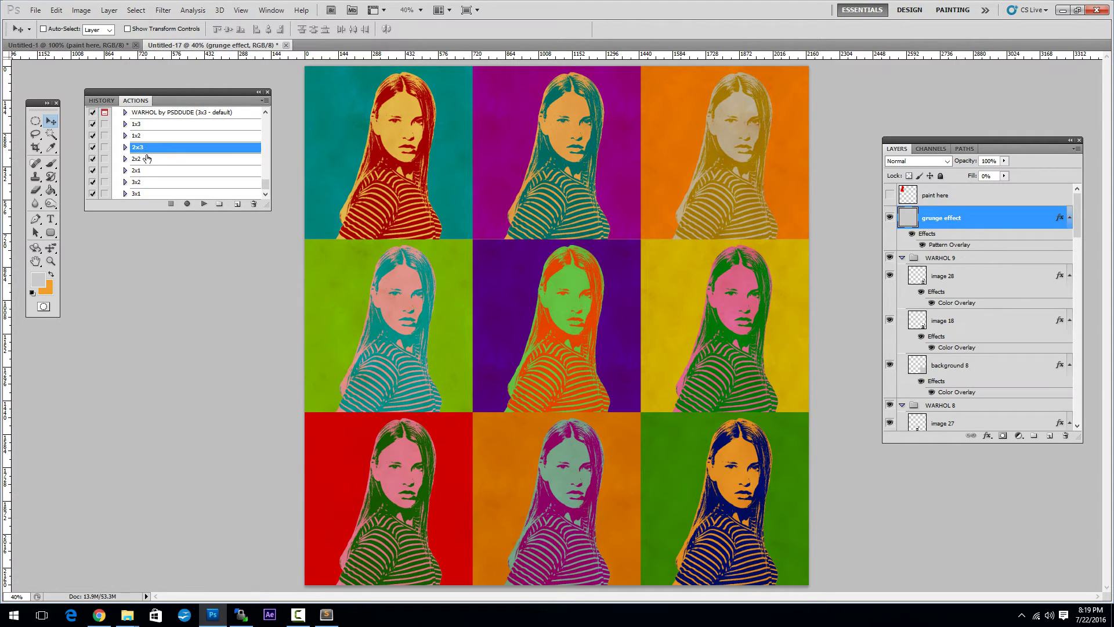
click(149, 158)
click(152, 170)
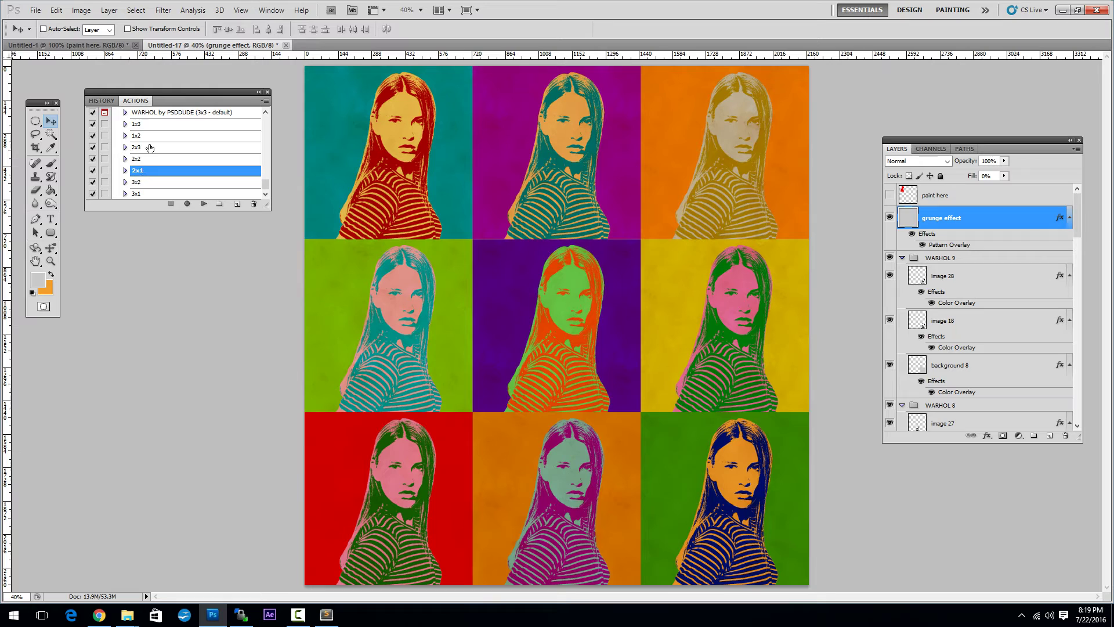
click(148, 146)
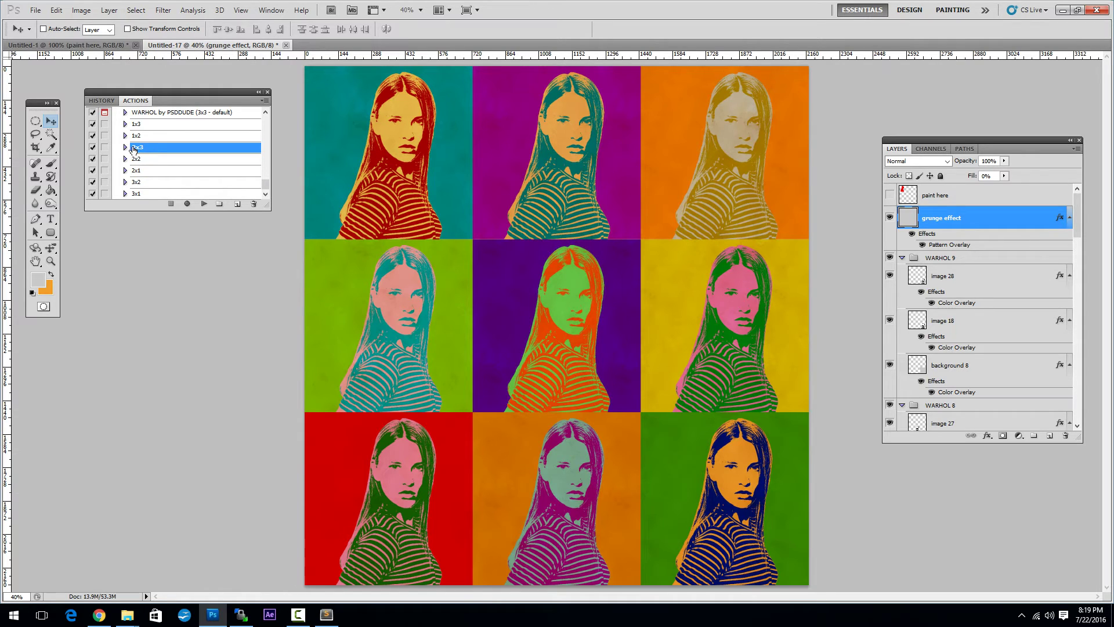
click(203, 205)
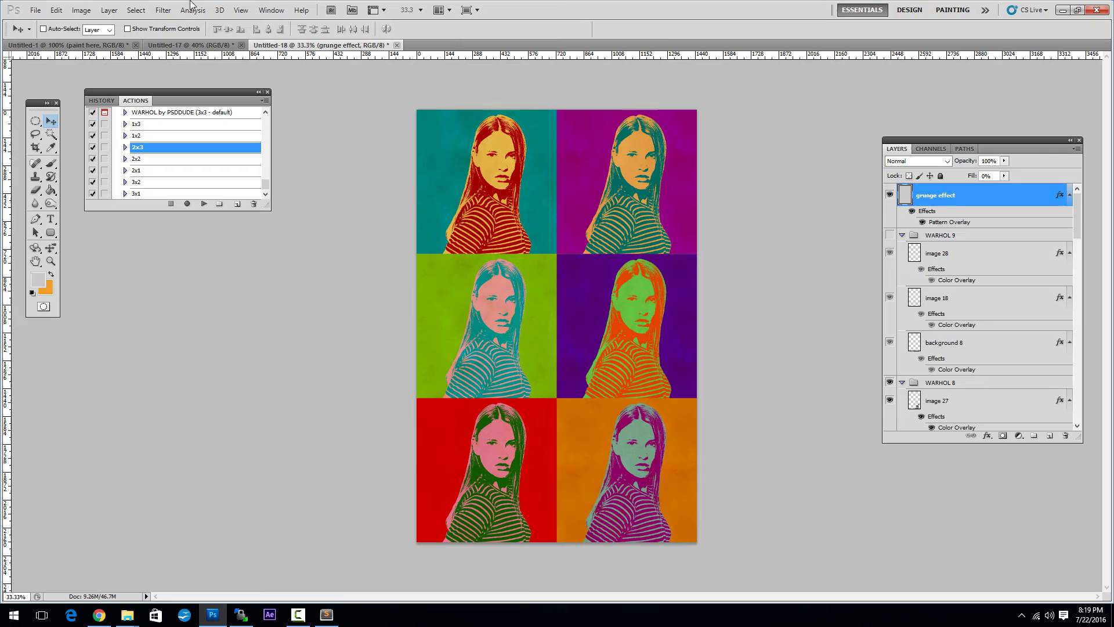
click(147, 161)
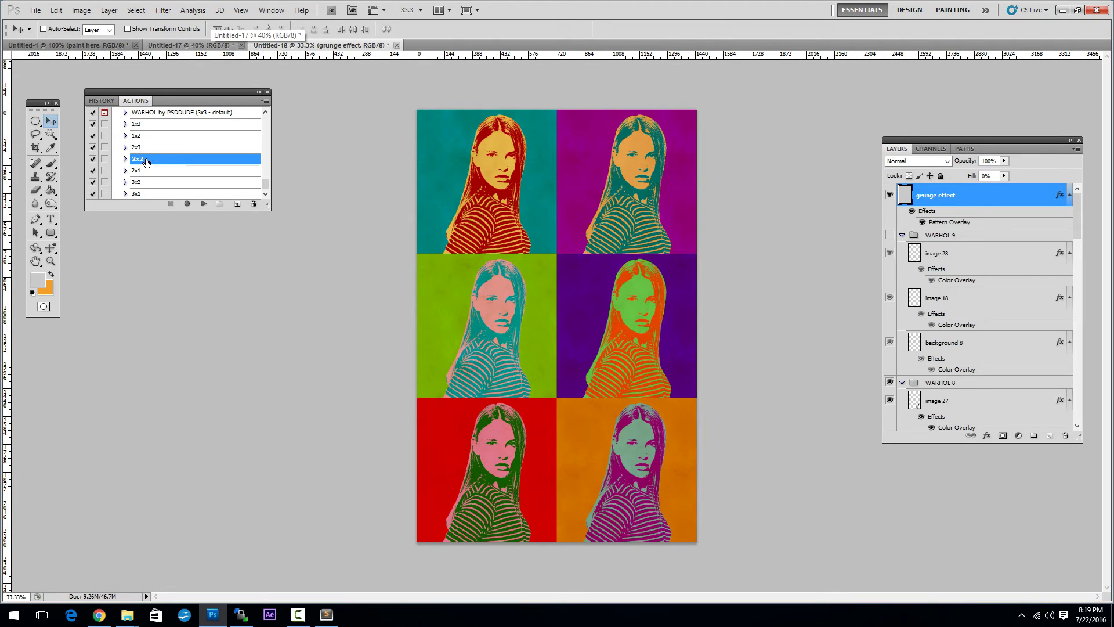
- Play the 2x1 action from Untitled-17, check Untitled-18, then return to Untitled-17
click(187, 47)
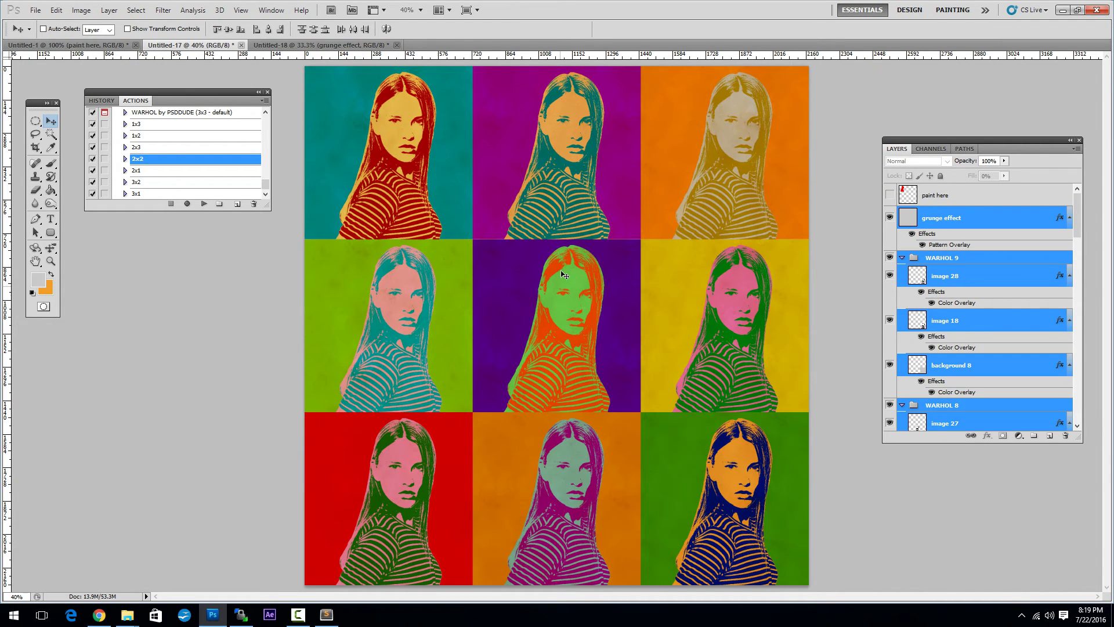
click(143, 174)
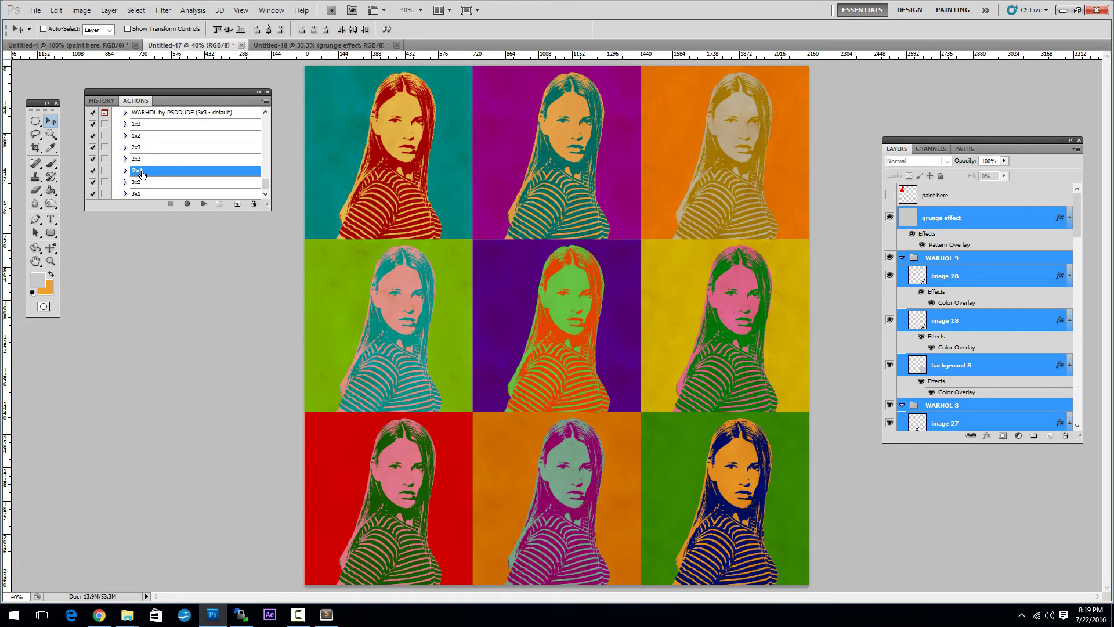
click(203, 205)
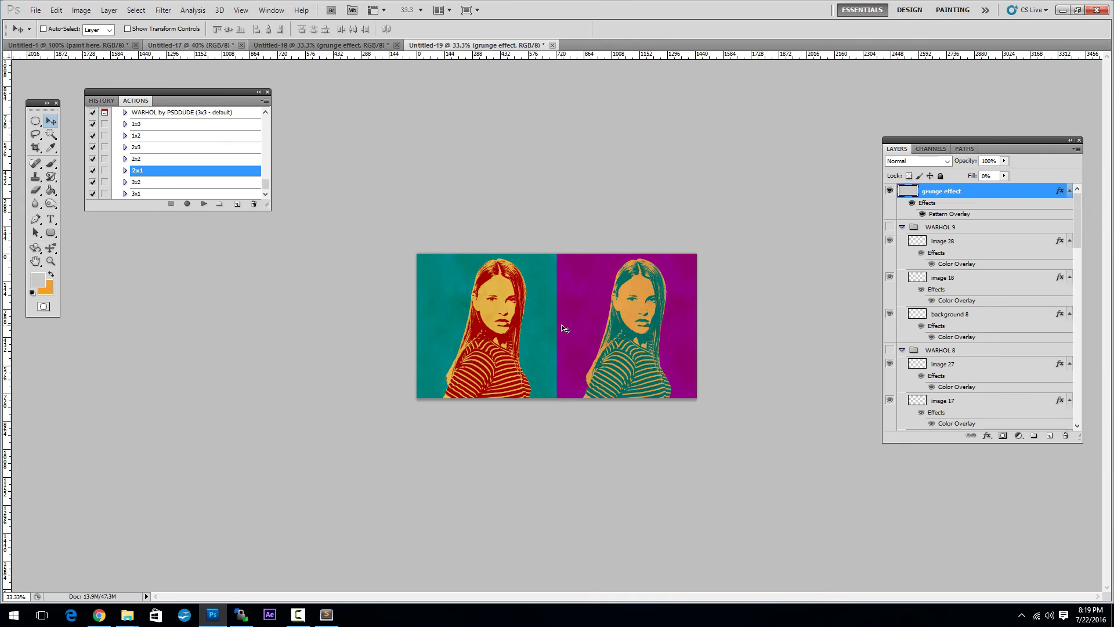
click(354, 47)
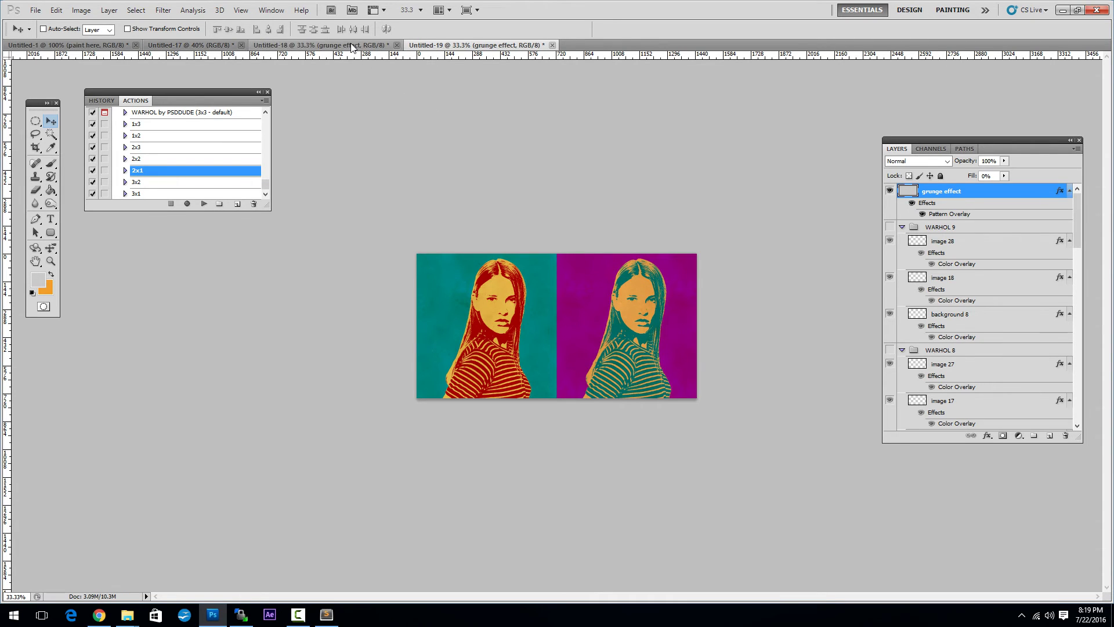
click(198, 45)
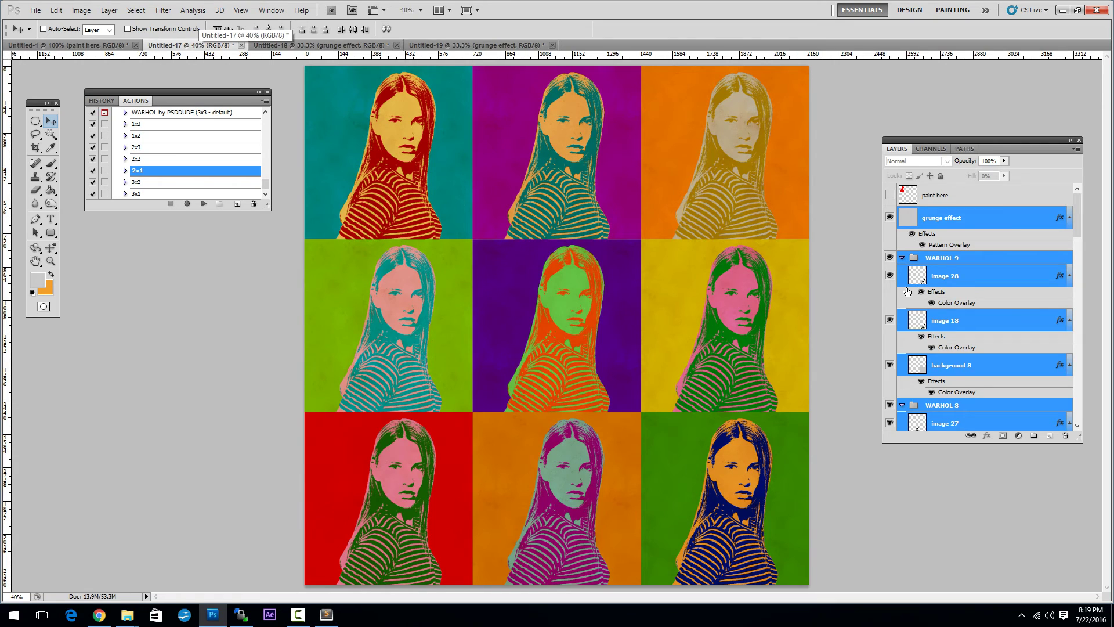
- Collapse the WARHOL 9 through WARHOL 2 layer groups and reselect WARHOL 9
click(945, 260)
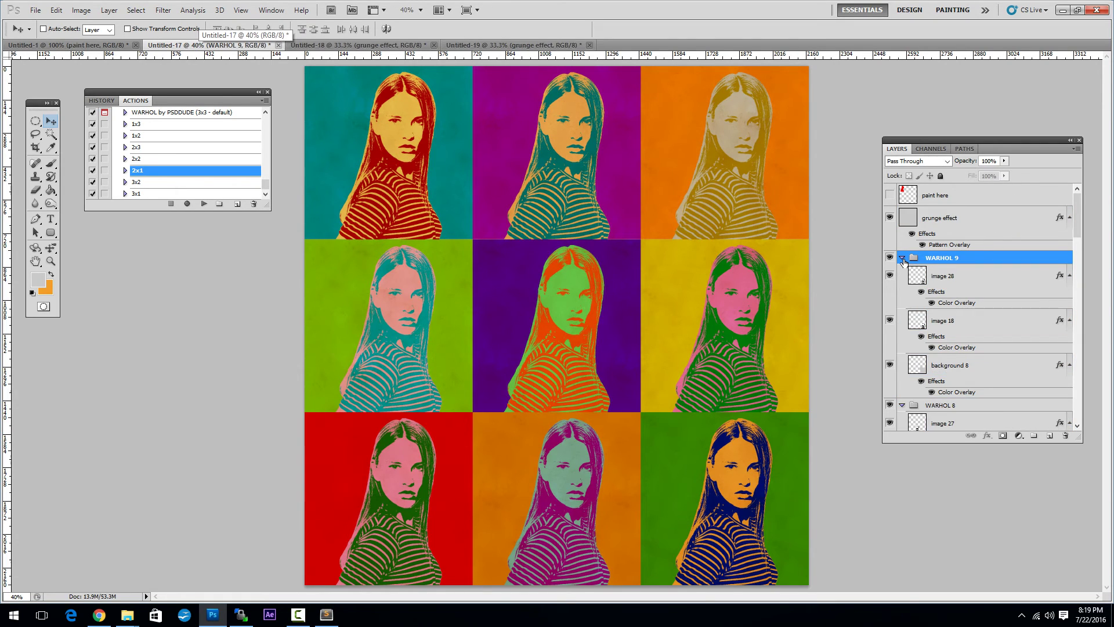
click(902, 258)
click(902, 271)
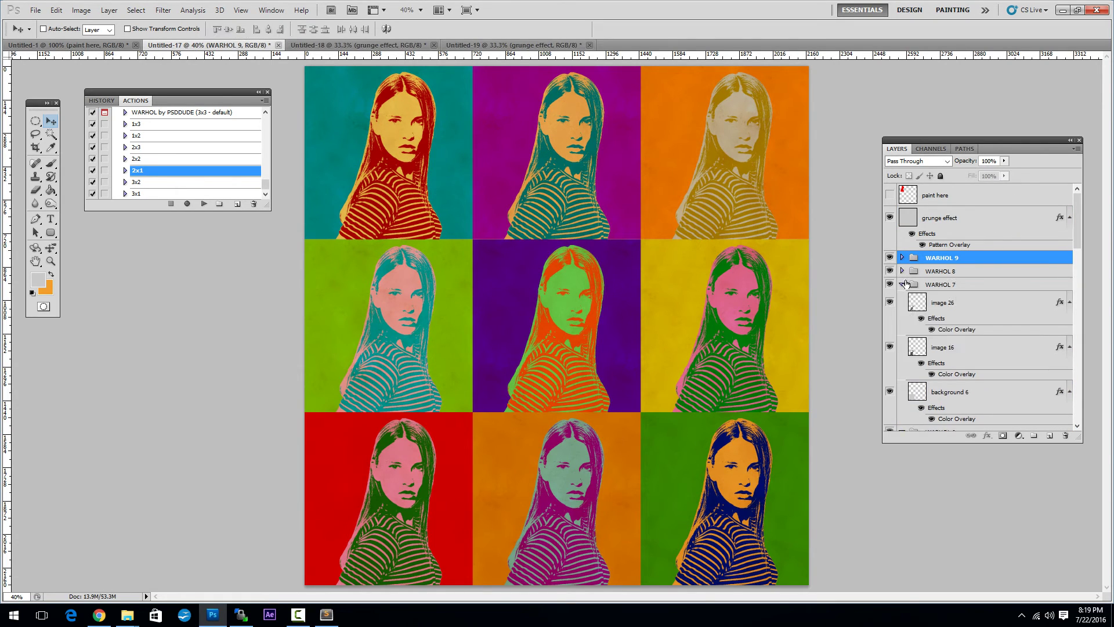
click(902, 284)
click(902, 297)
click(902, 311)
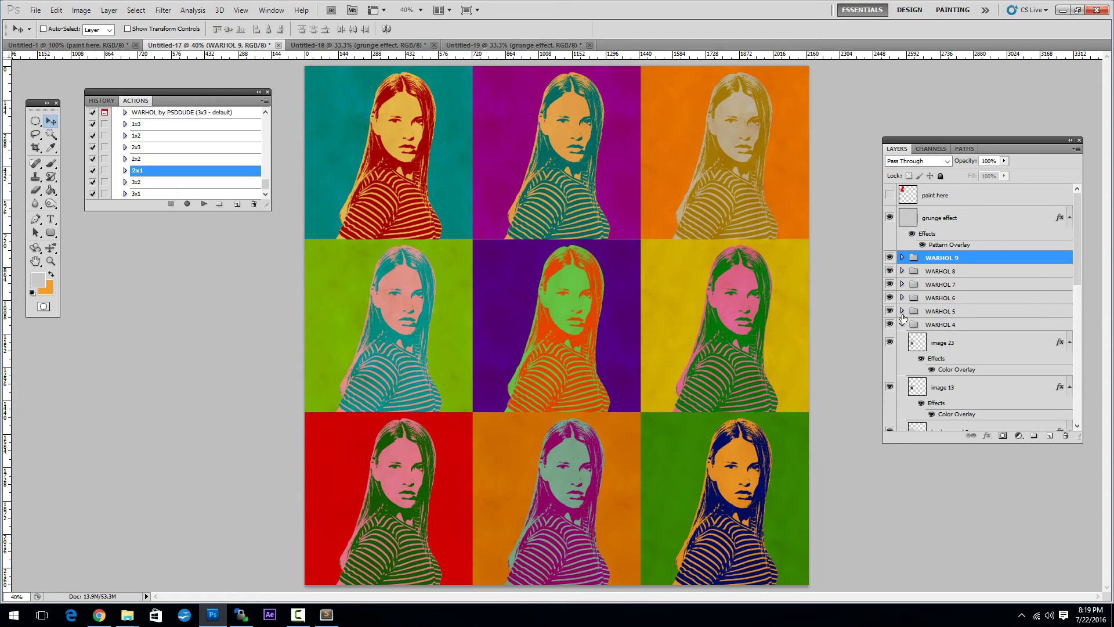
click(903, 325)
click(903, 338)
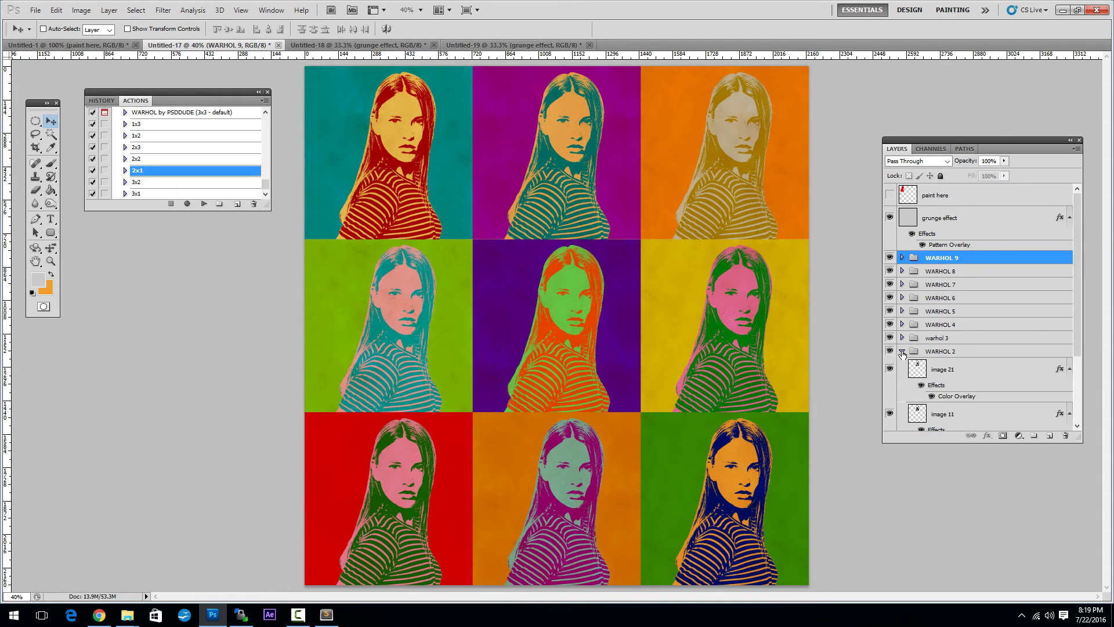
click(902, 351)
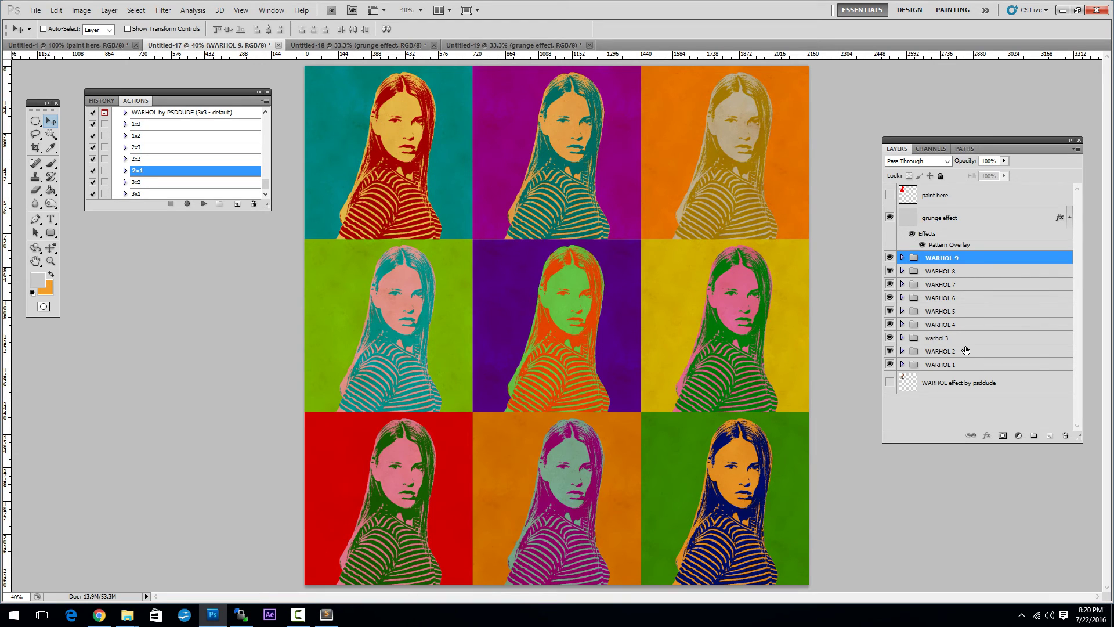
click(965, 366)
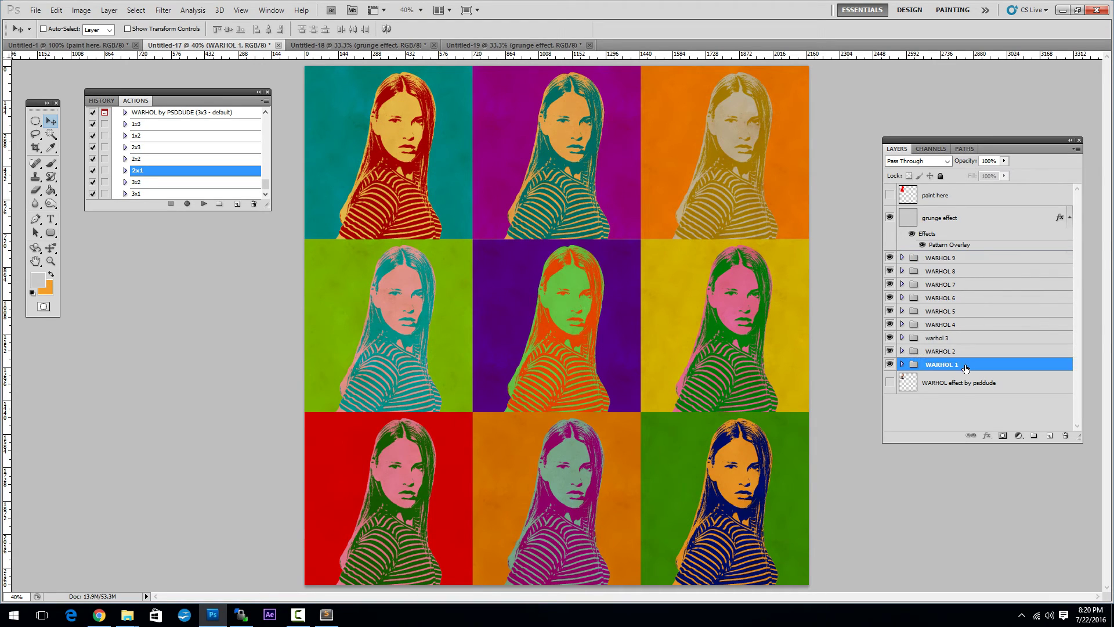
click(968, 259)
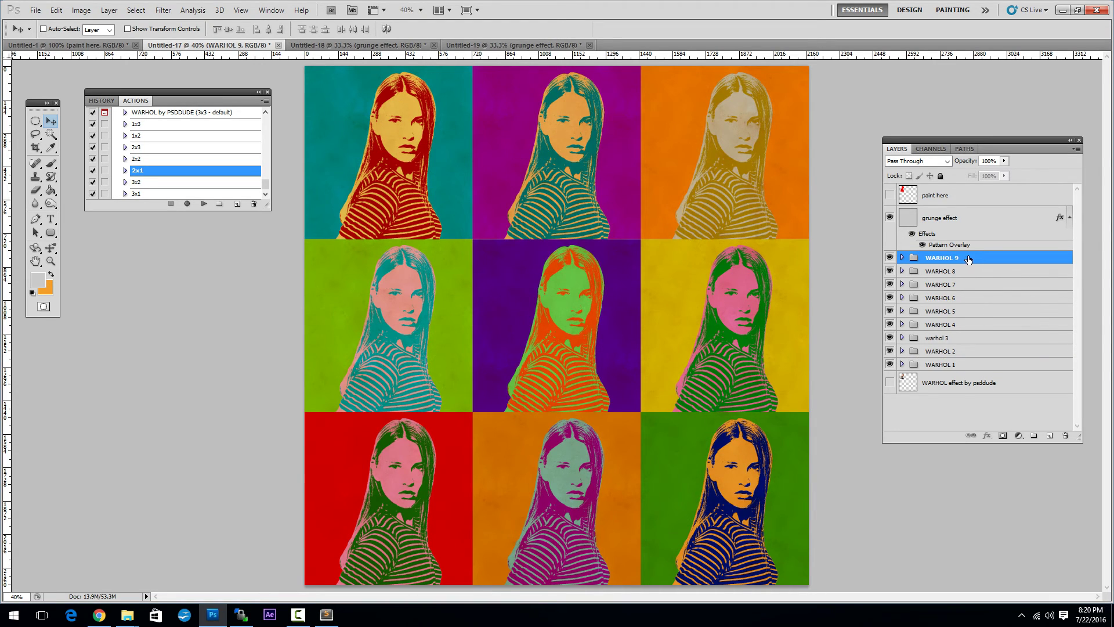
- Toggle WARHOL 9 and WARHOL 8 visibility to find their tiles, then expand WARHOL 9
click(889, 257)
click(890, 257)
click(890, 271)
click(890, 271)
click(902, 258)
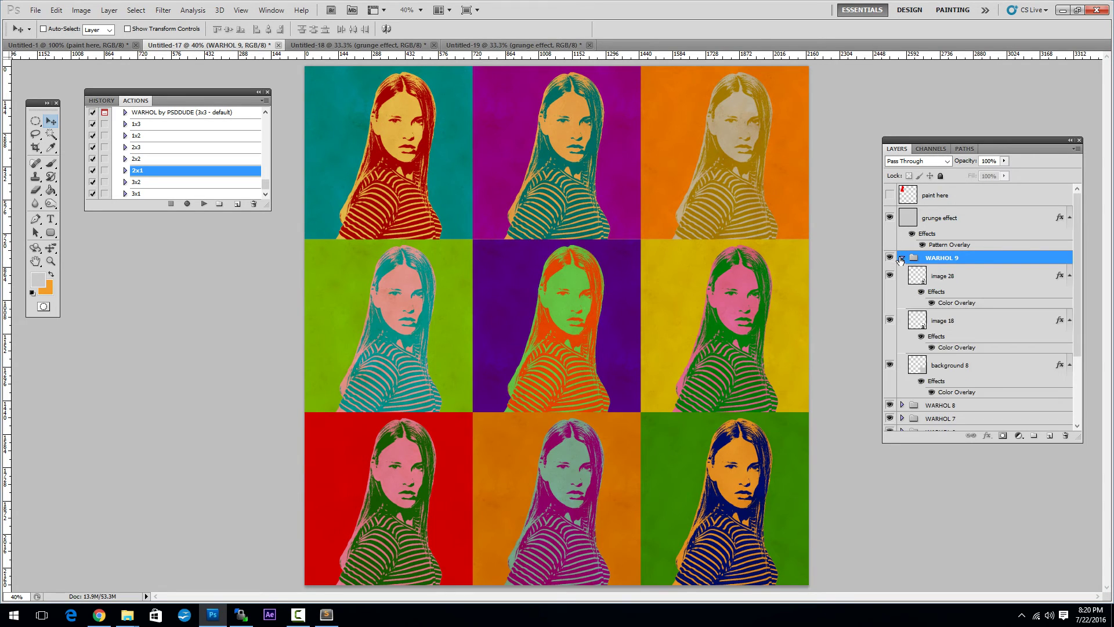
- Change image 28's Color Overlay from dark blue to cyan #22e2ff
click(976, 283)
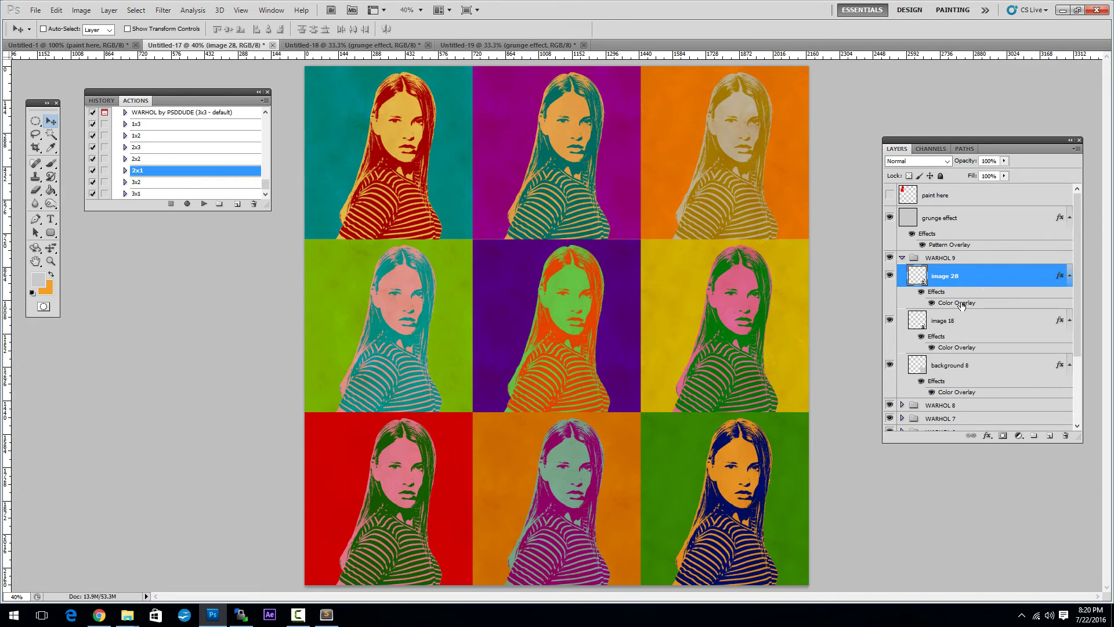
double_click(964, 304)
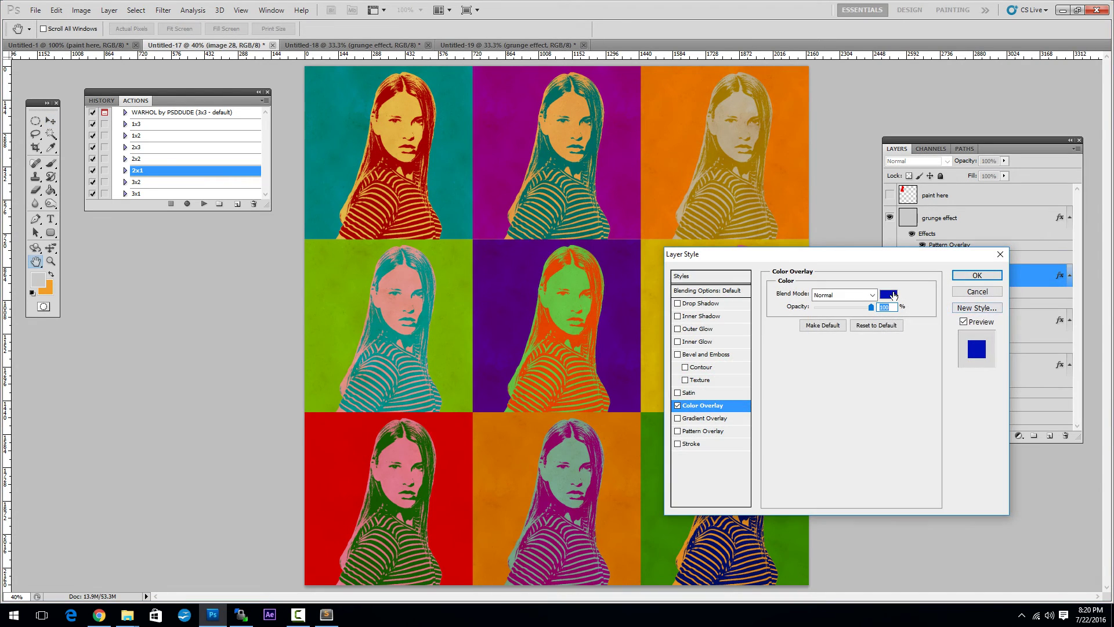
click(888, 293)
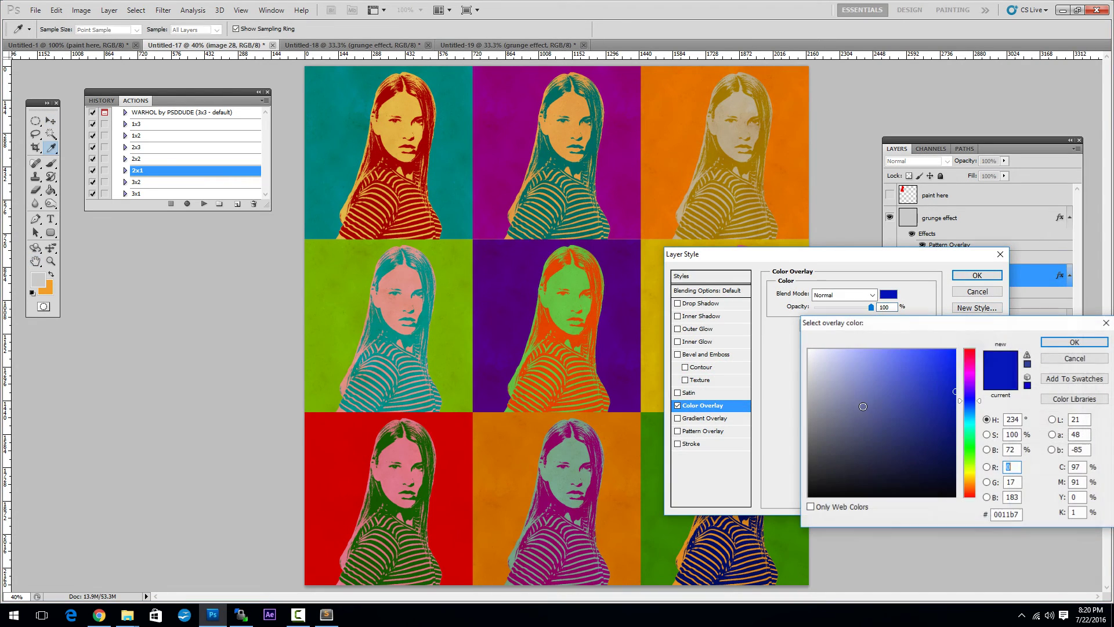
click(970, 431)
drag(970, 467, 970, 479)
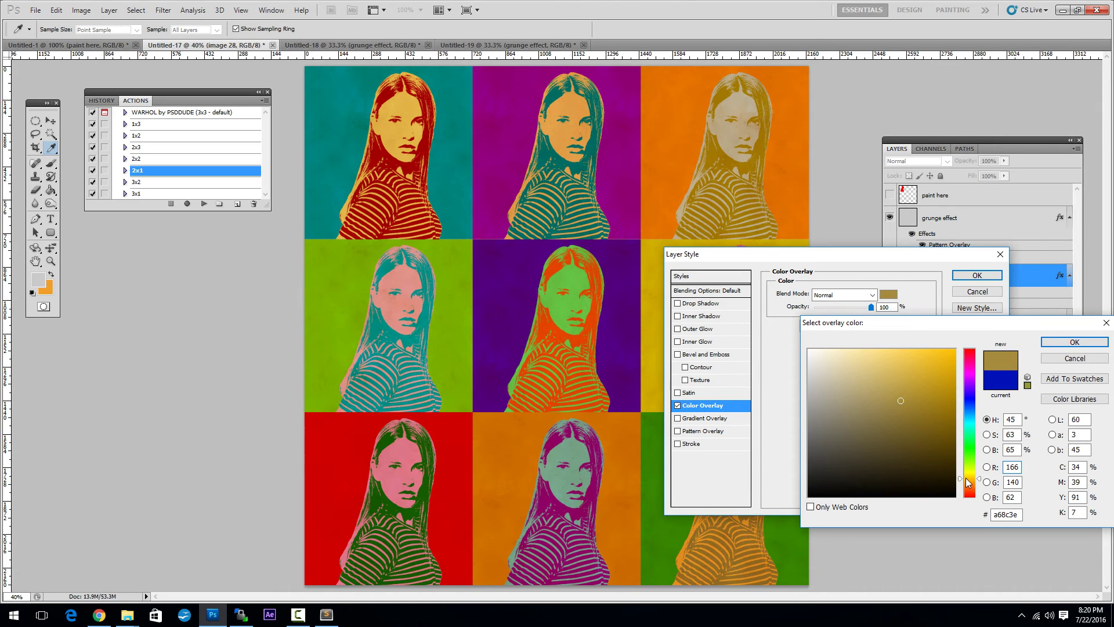
click(936, 350)
click(969, 420)
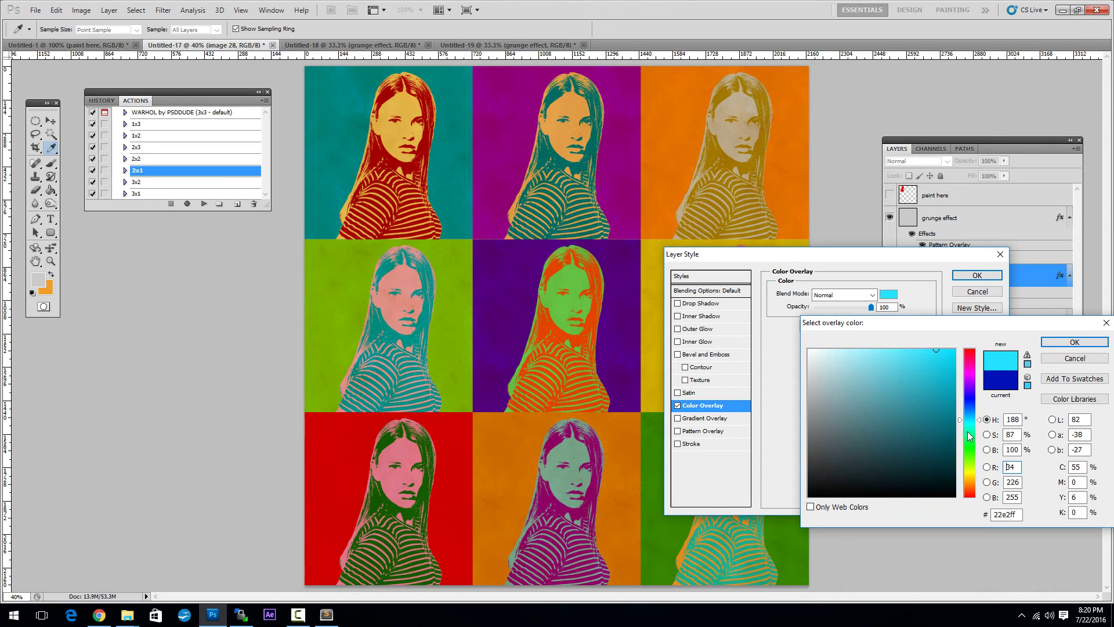
click(1075, 342)
click(977, 275)
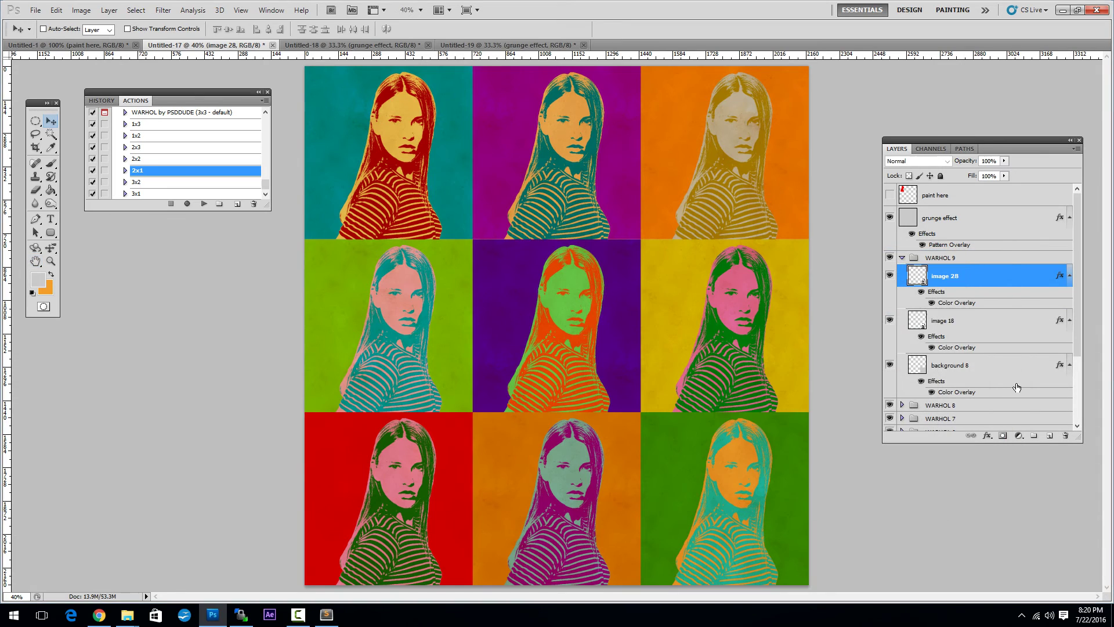
click(976, 328)
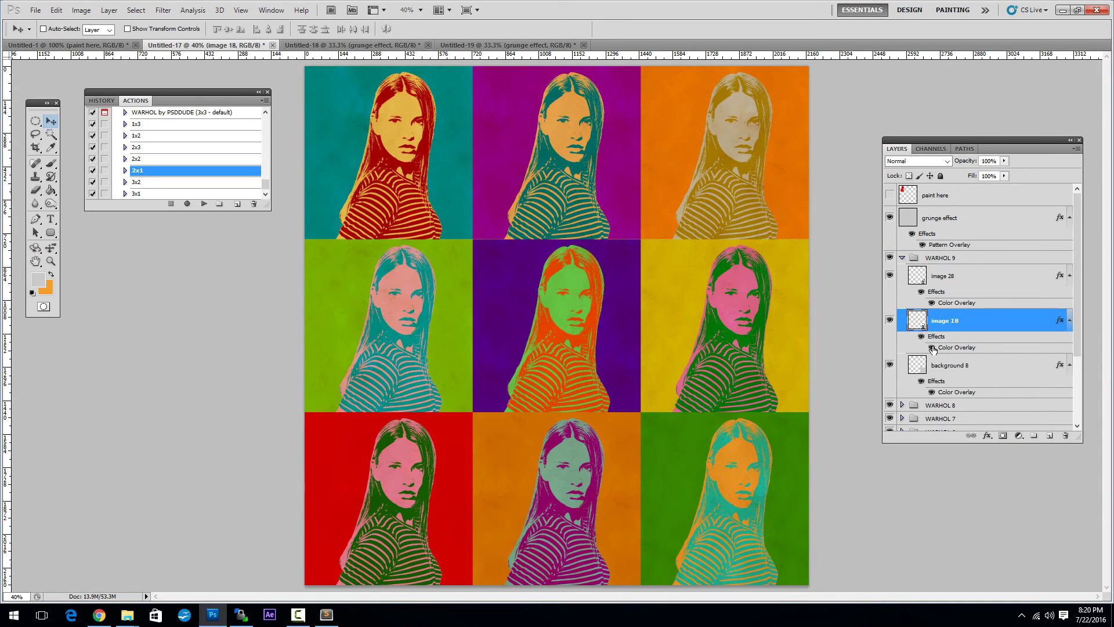
- Set image 18's Color Overlay to white #ffffff for the bottom-right face
click(932, 347)
click(932, 347)
double_click(951, 348)
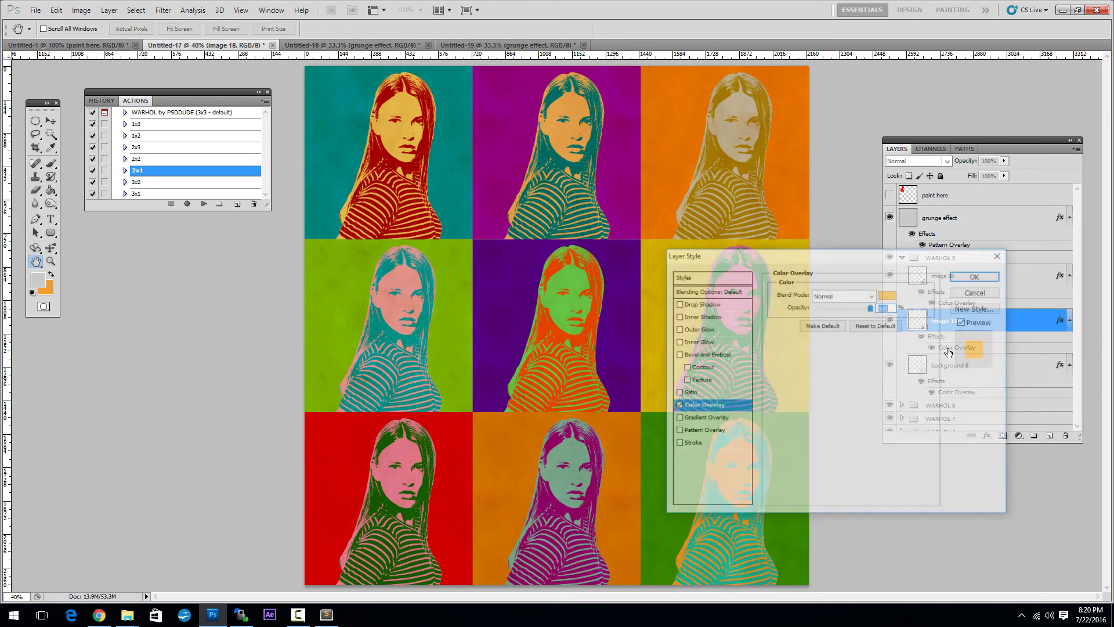
drag(853, 264, 567, 123)
click(601, 155)
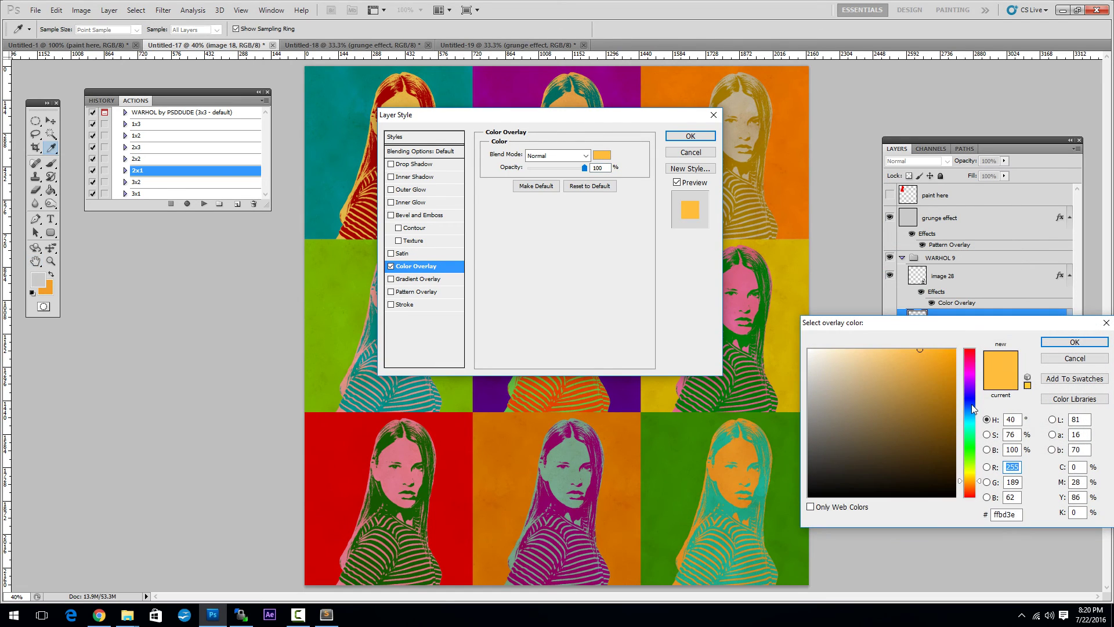
click(970, 381)
mouse_move(923, 370)
mouse_down()
mouse_move(935, 424)
mouse_move(922, 455)
mouse_move(802, 512)
mouse_up()
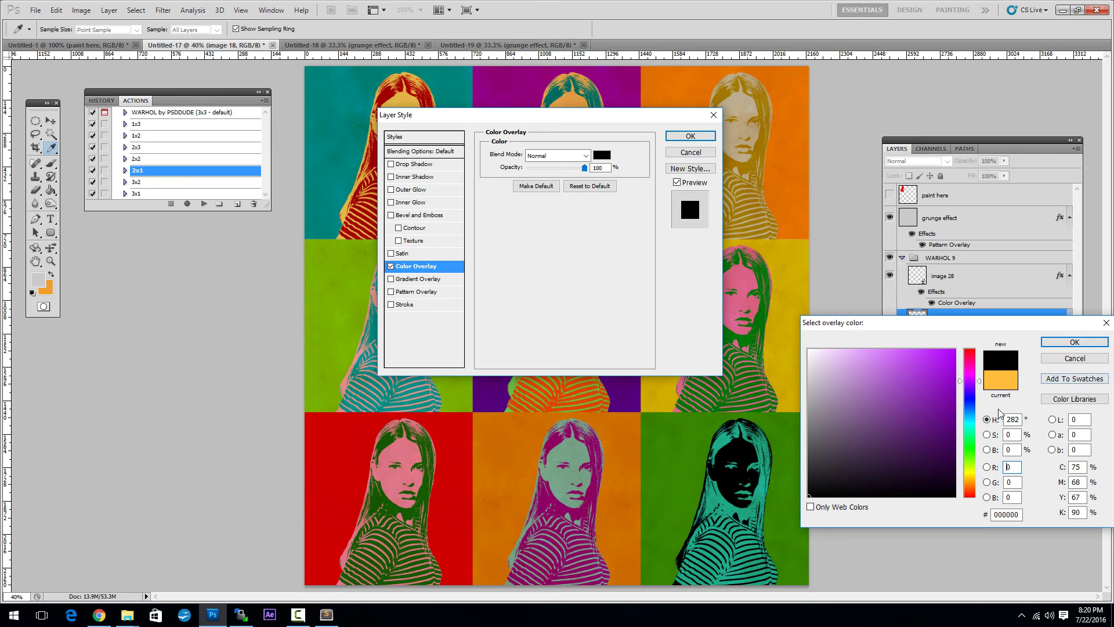
click(970, 449)
drag(954, 352, 757, 315)
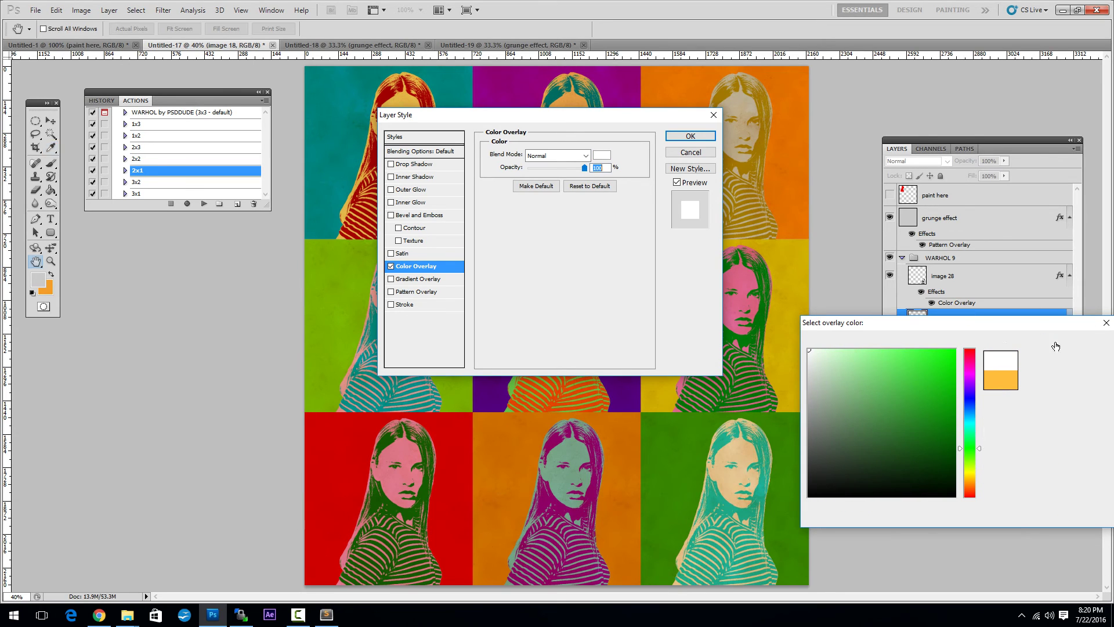
click(1075, 342)
click(690, 135)
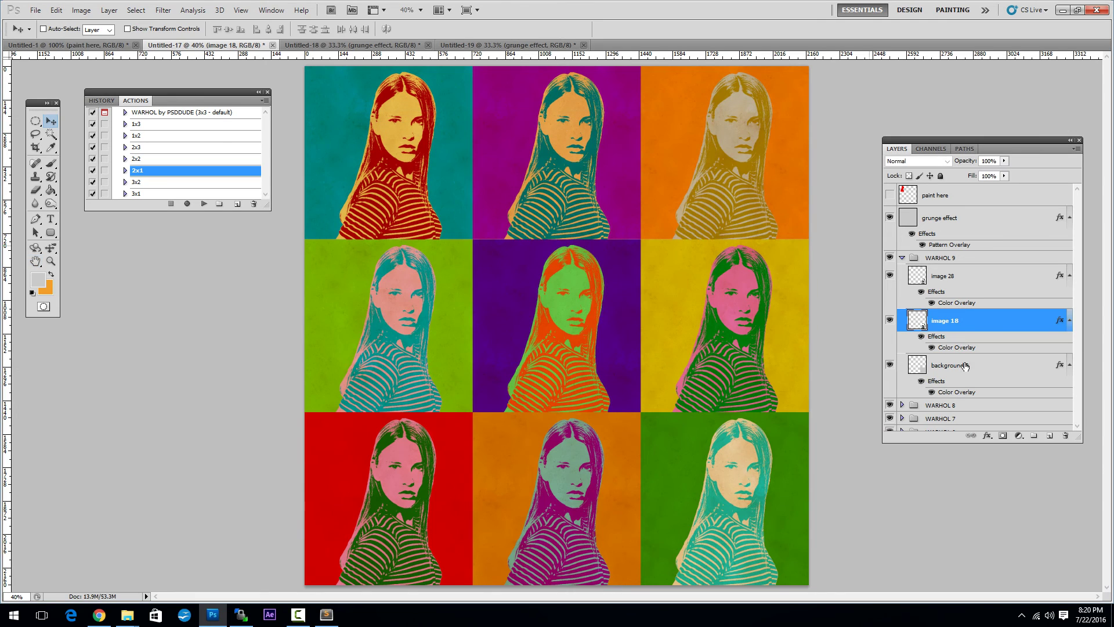
- Change background 8's Color Overlay from green to bright red #ff0404 in the WARHOL 9 tile
double_click(945, 394)
click(601, 155)
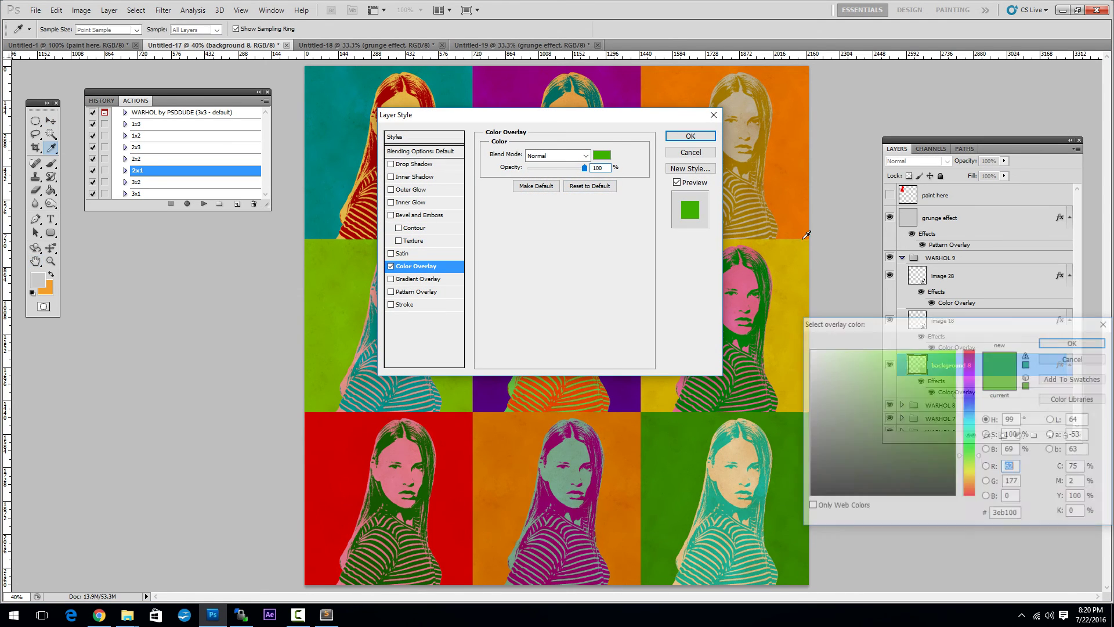
drag(963, 407, 968, 347)
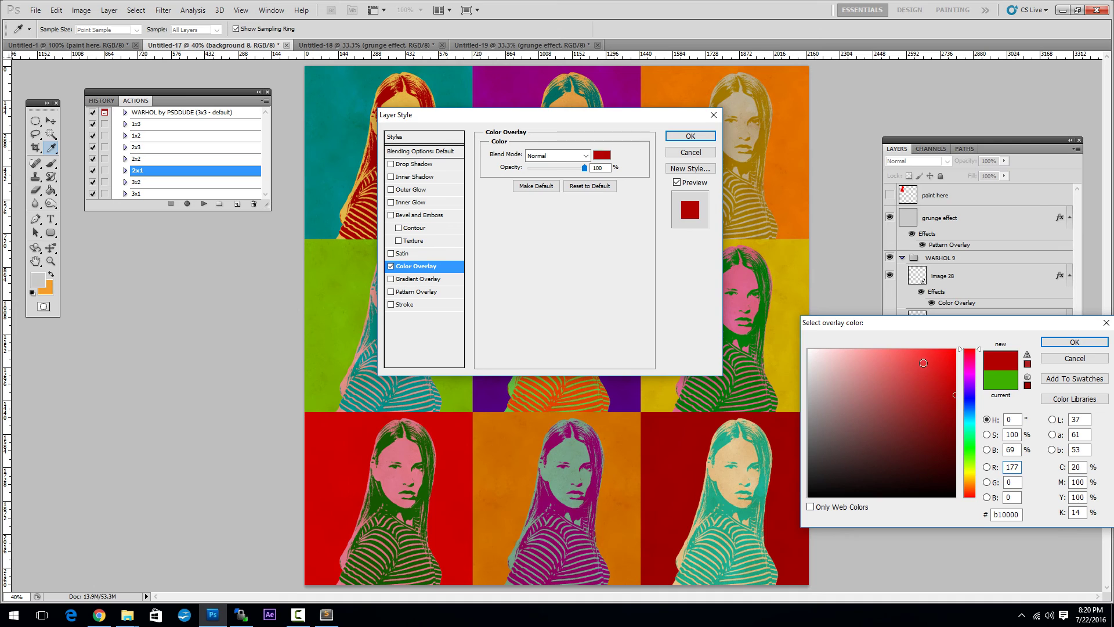
drag(955, 395, 955, 349)
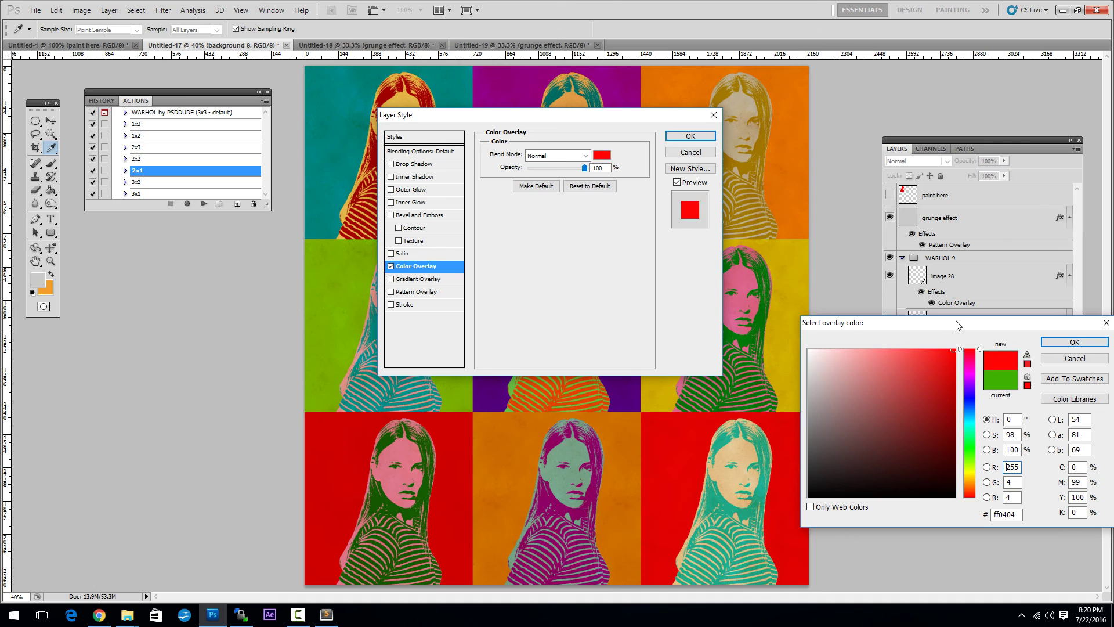
click(1055, 343)
click(691, 136)
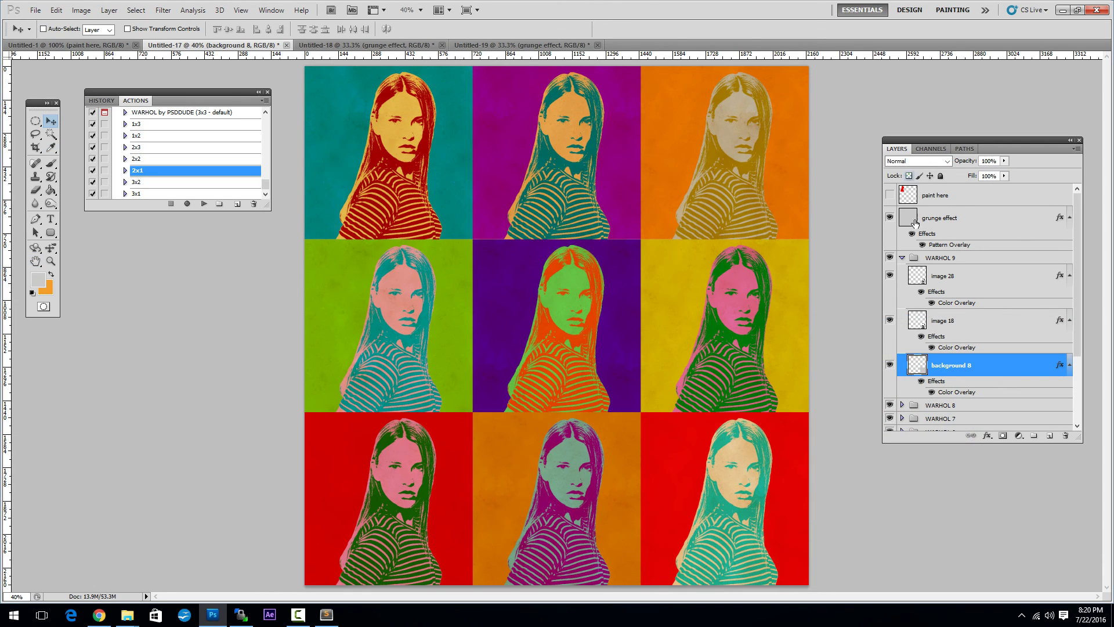
- Collapse the WARHOL 9 group and hide the grunge effect layer
click(901, 257)
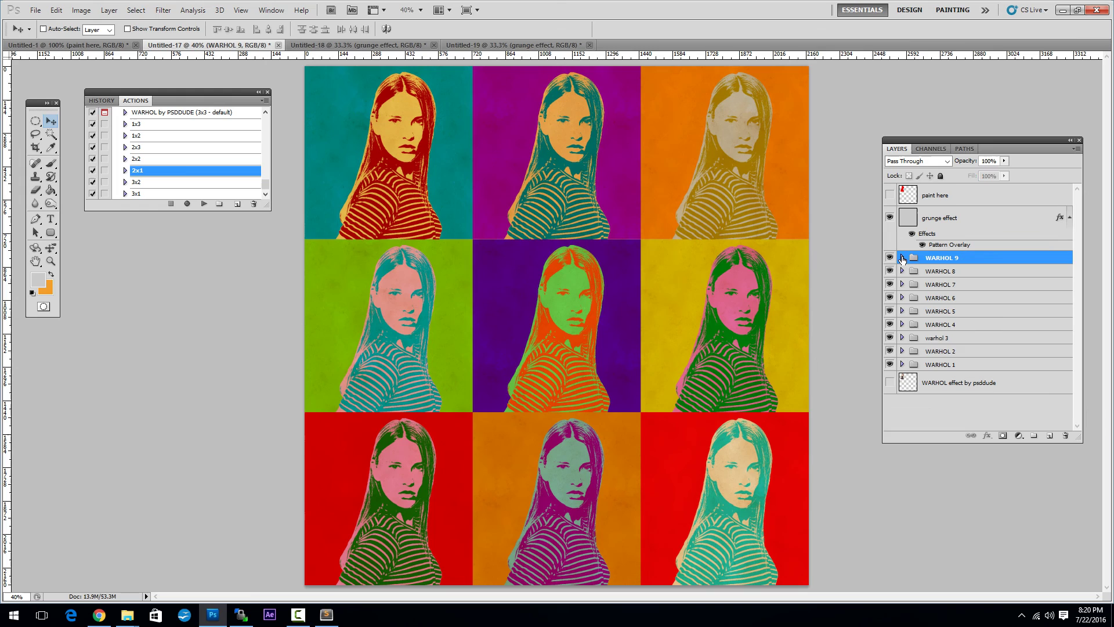
click(986, 219)
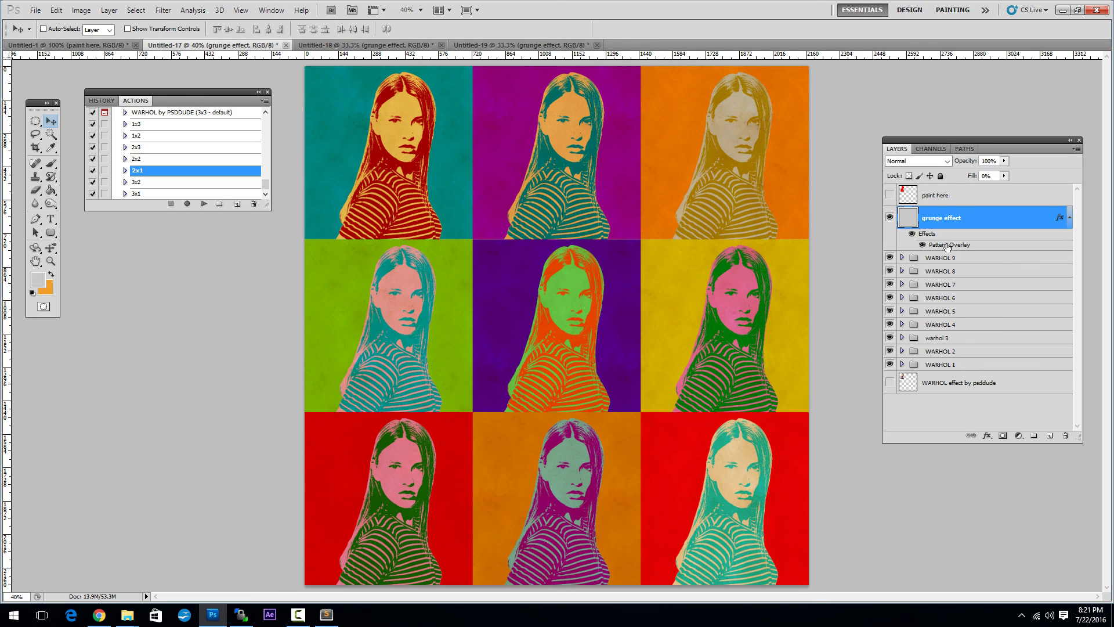
click(889, 217)
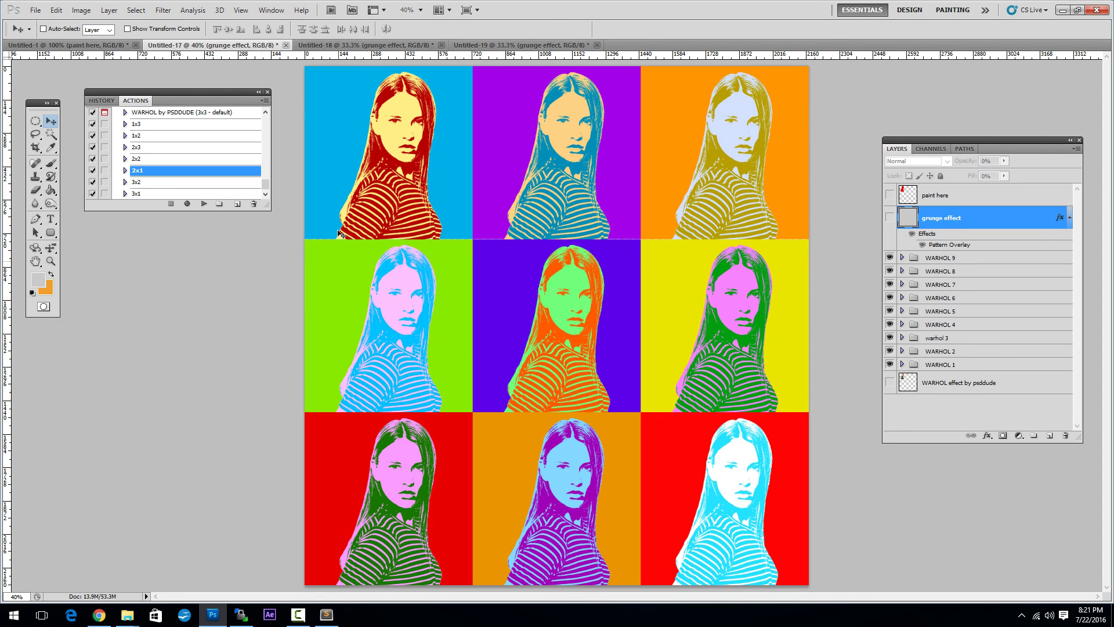